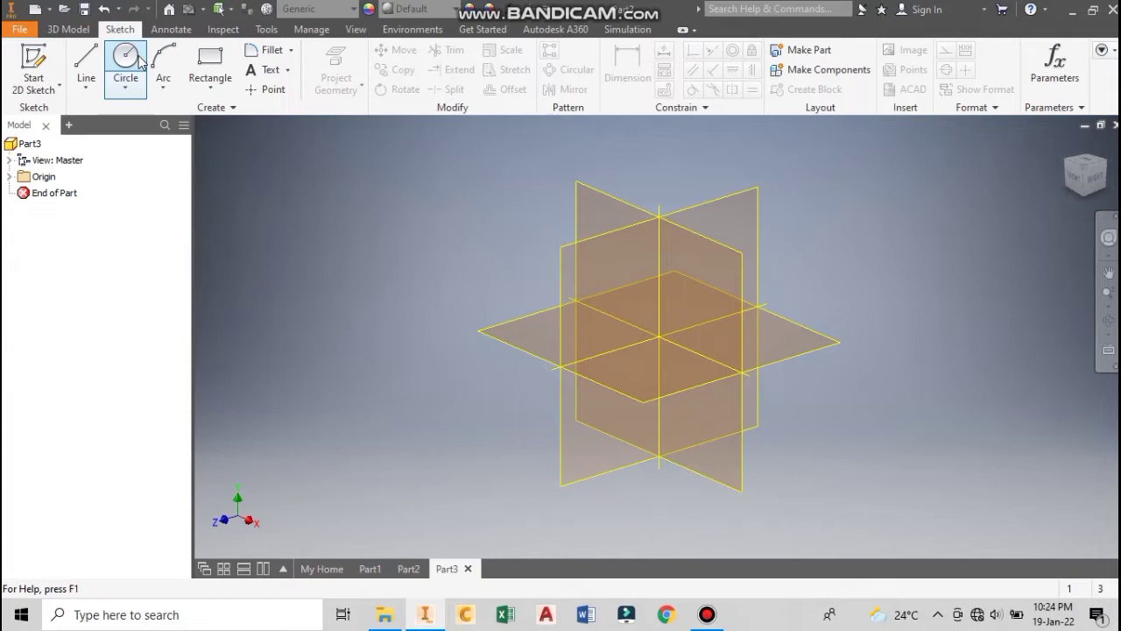
Sketch a 50 mm diameter circle centred on the origin on the YZ plane.
{"action": "left_click", "coordinate": [127, 62]}
{"action": "left_click", "coordinate": [596, 307]}
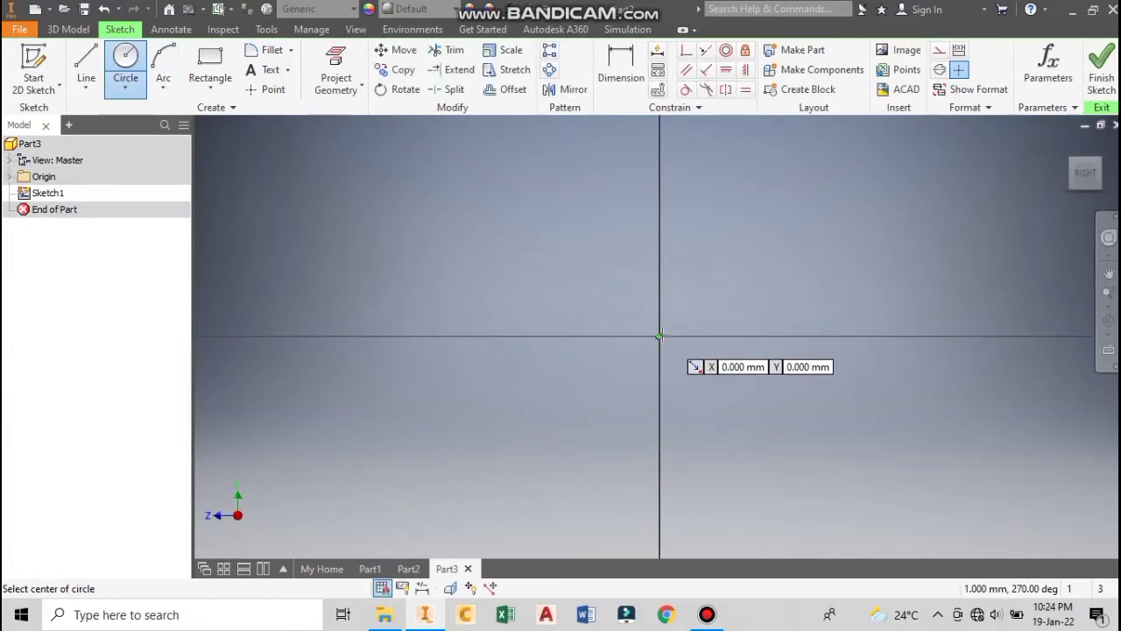
{"action": "left_click", "coordinate": [659, 336]}
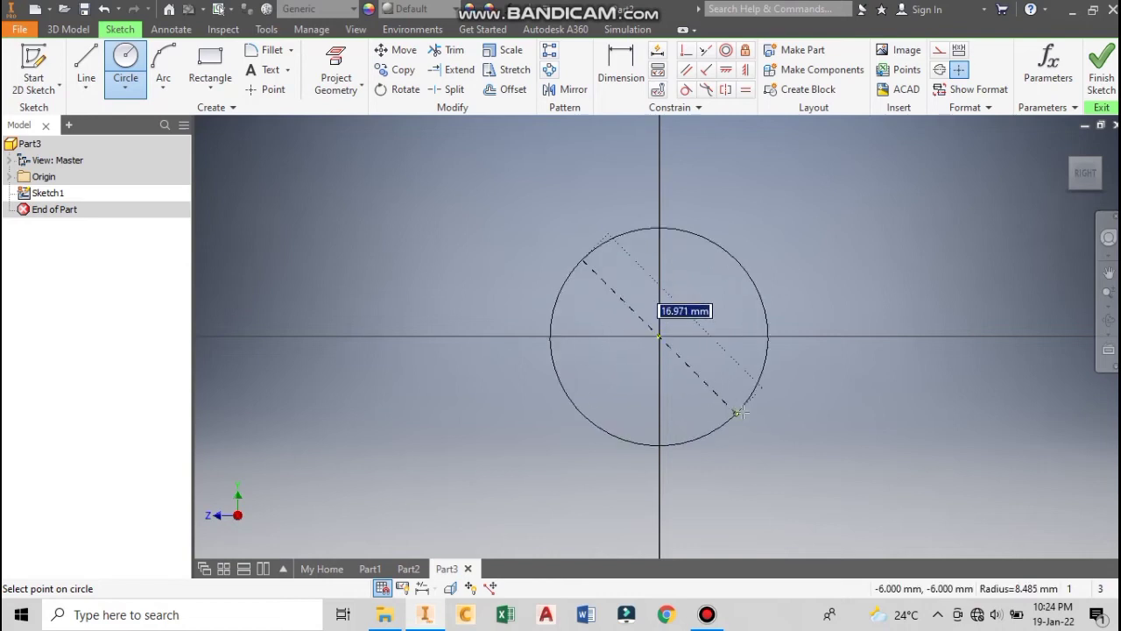
{"action": "type", "text": "5"}
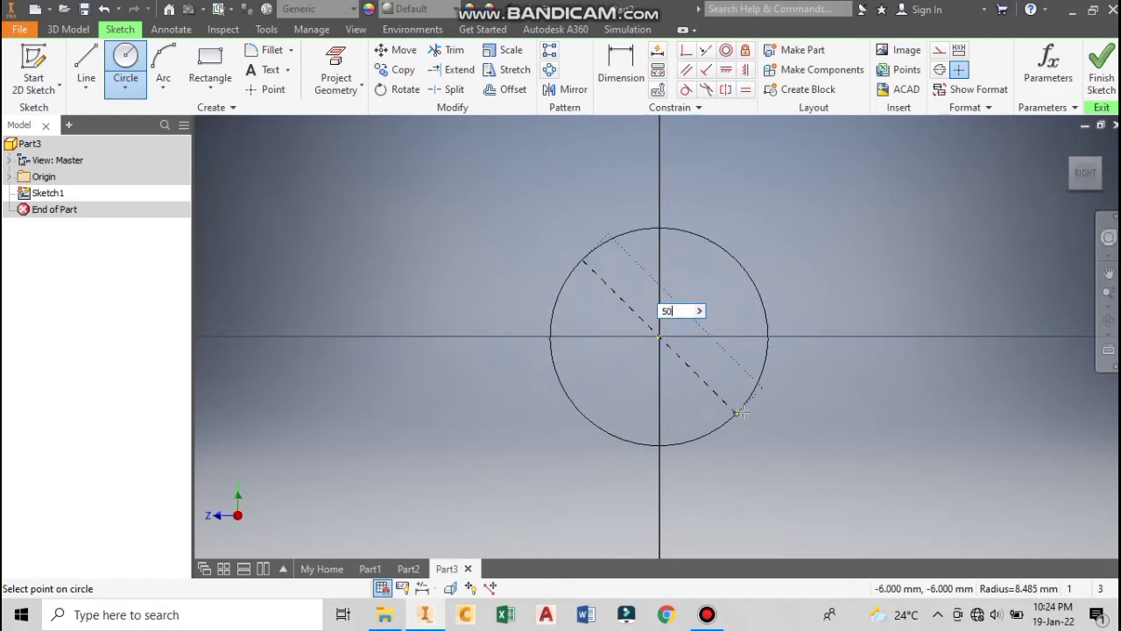
{"action": "type", "text": "0"}
{"action": "key", "text": "Return"}
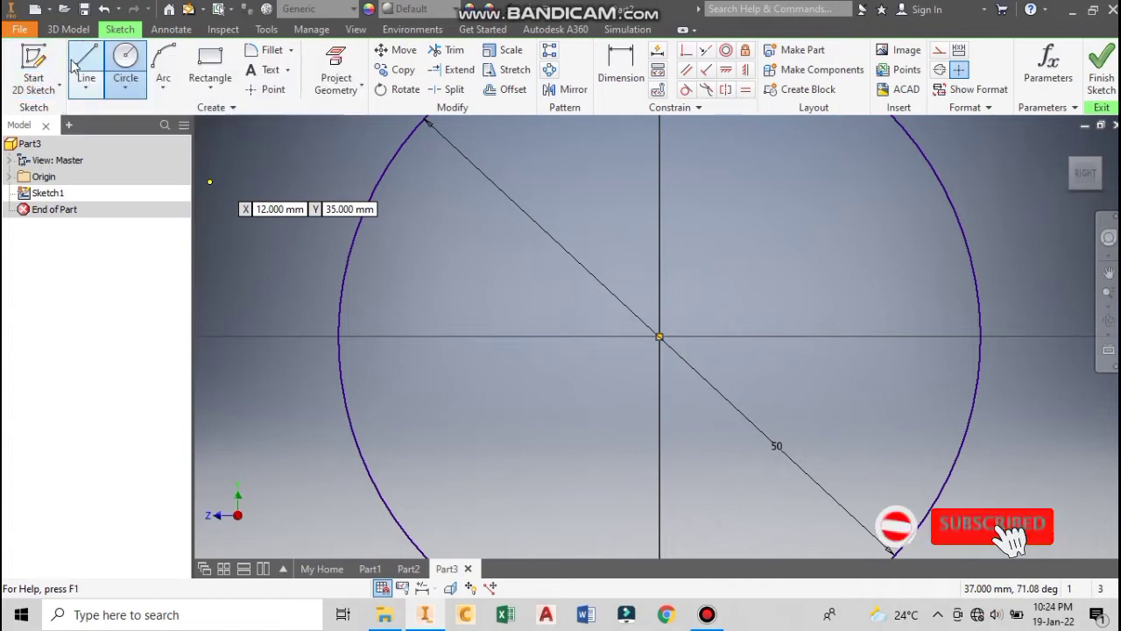
Extrude the 50 mm circle by a distance of 8 mm as a new solid disc.
{"action": "left_click", "coordinate": [69, 31]}
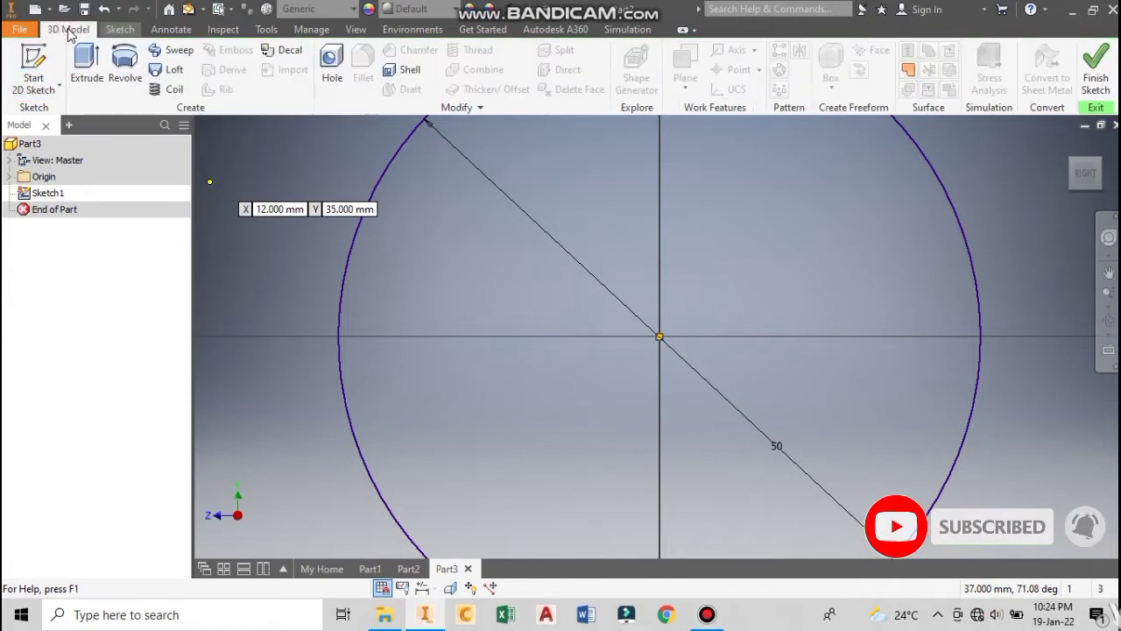
{"action": "left_click", "coordinate": [85, 61]}
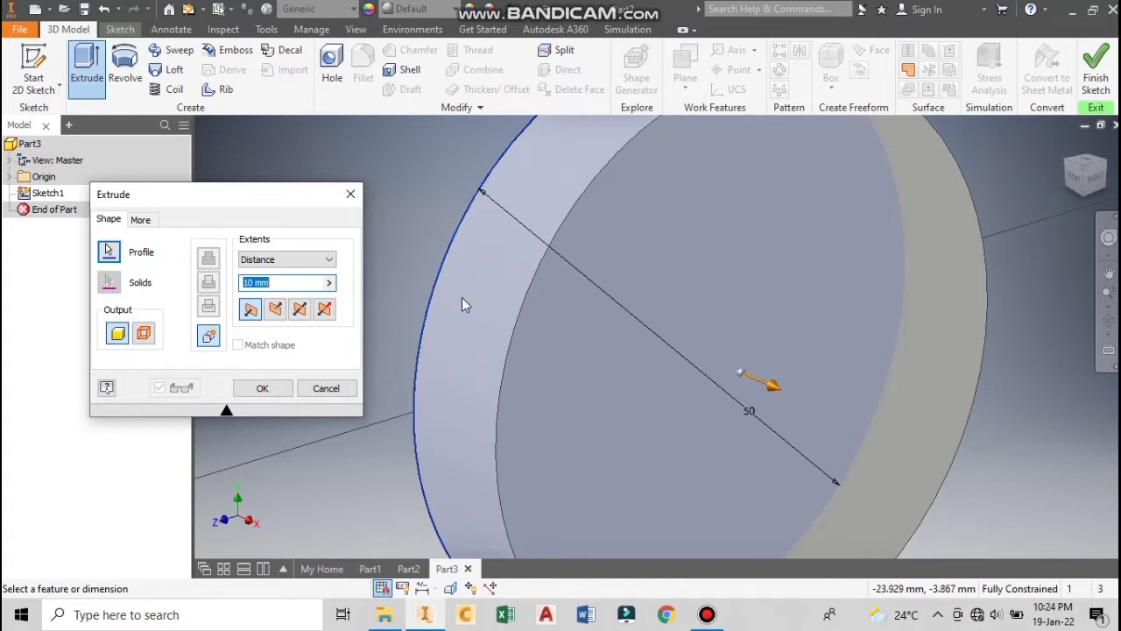
{"action": "type", "text": "8"}
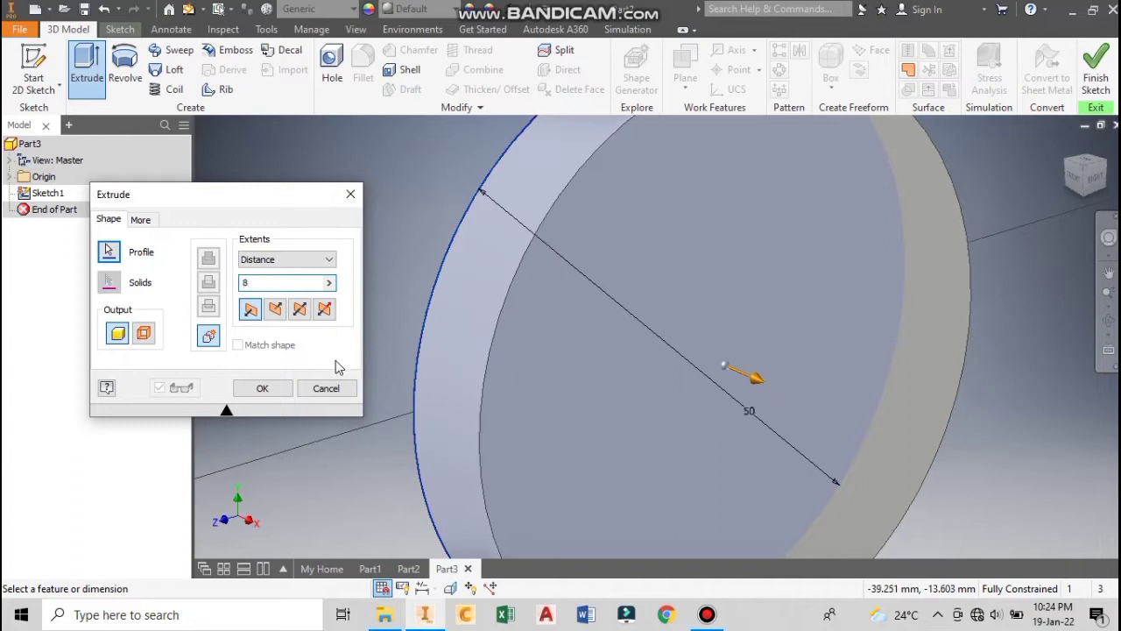
{"action": "left_click", "coordinate": [275, 391]}
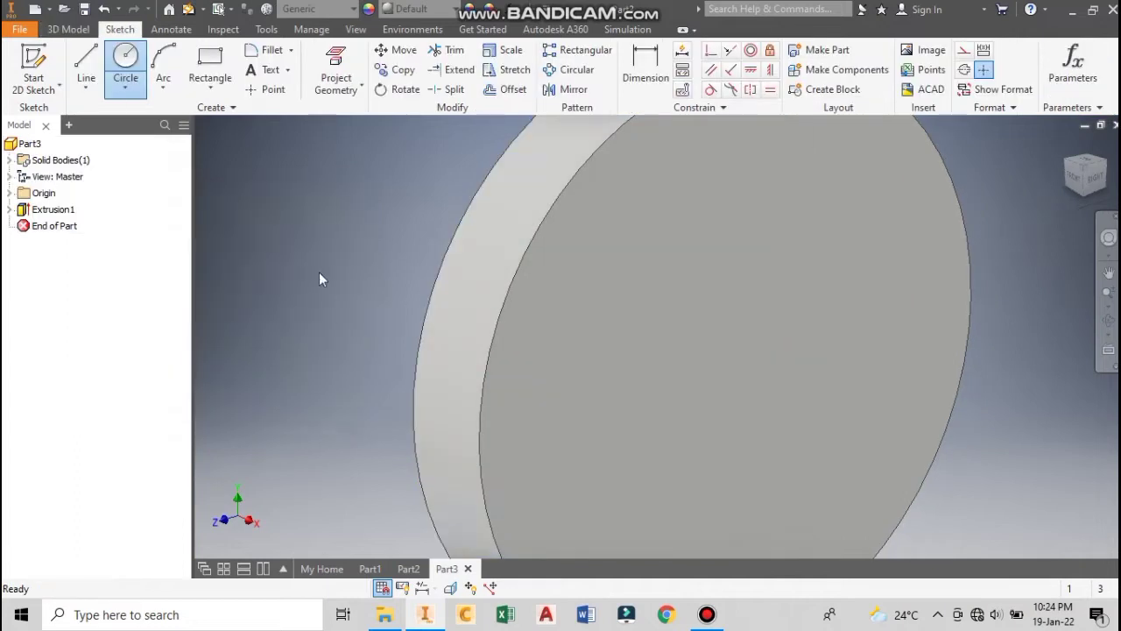
Sketch a 30 mm diameter circle on the disc's flat face, centred on the origin.
{"action": "left_click", "coordinate": [125, 59]}
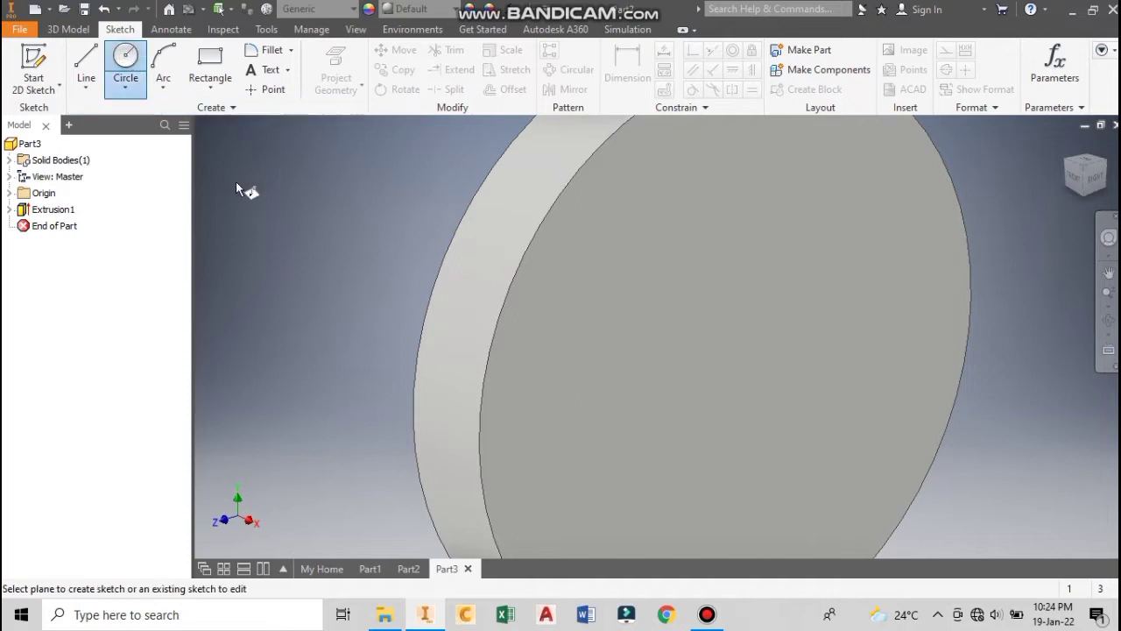
{"action": "left_click", "coordinate": [621, 280]}
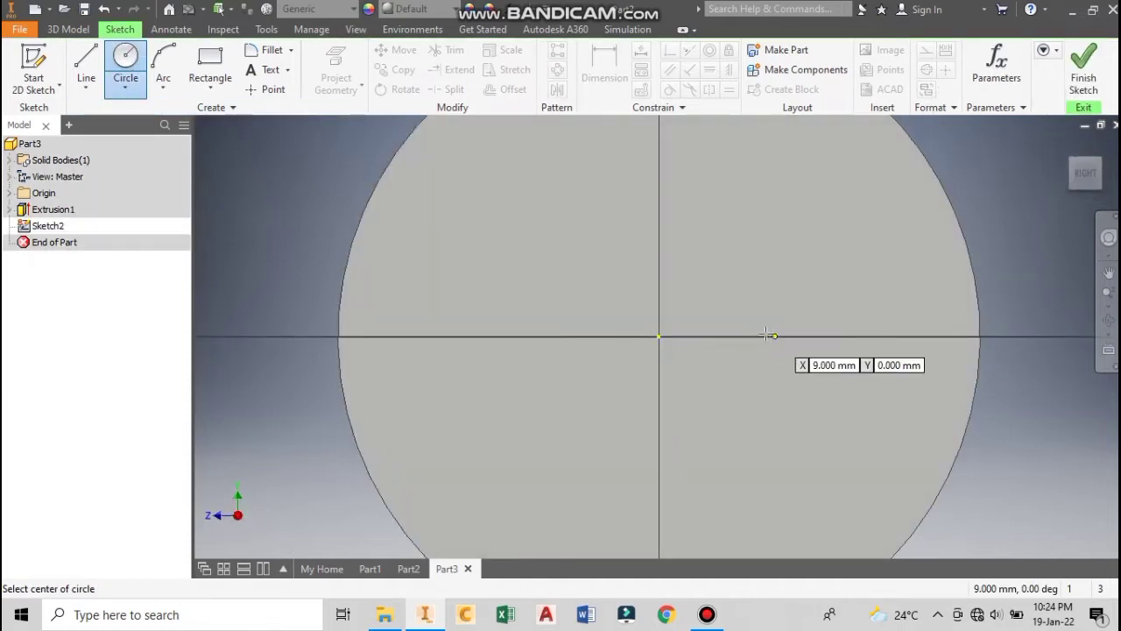
{"action": "left_click", "coordinate": [658, 336]}
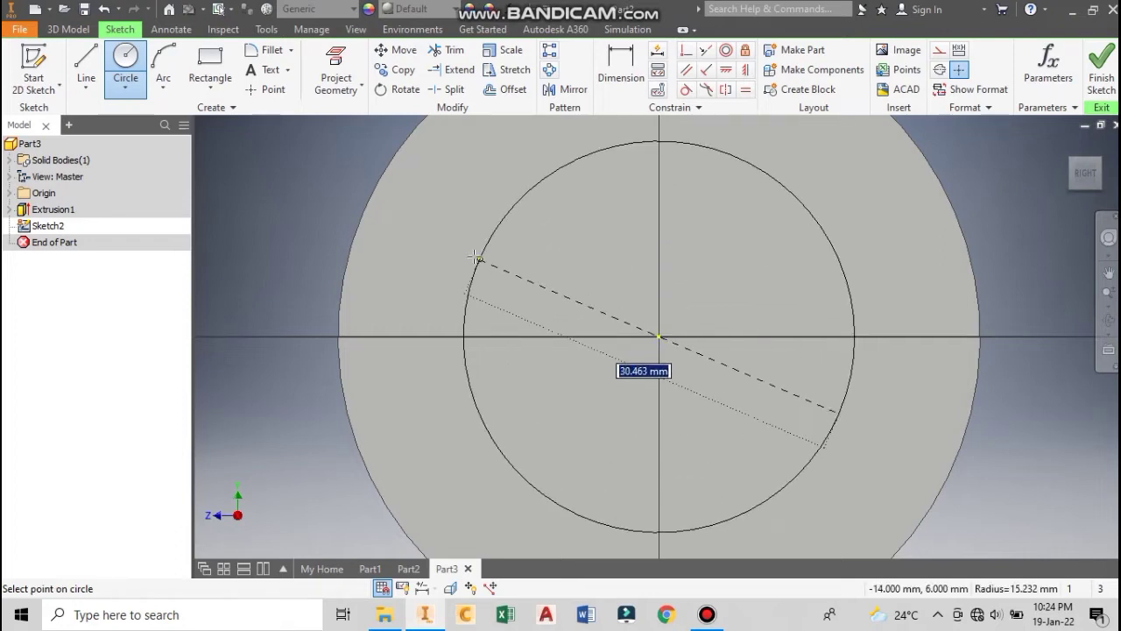
{"action": "type", "text": "3"}
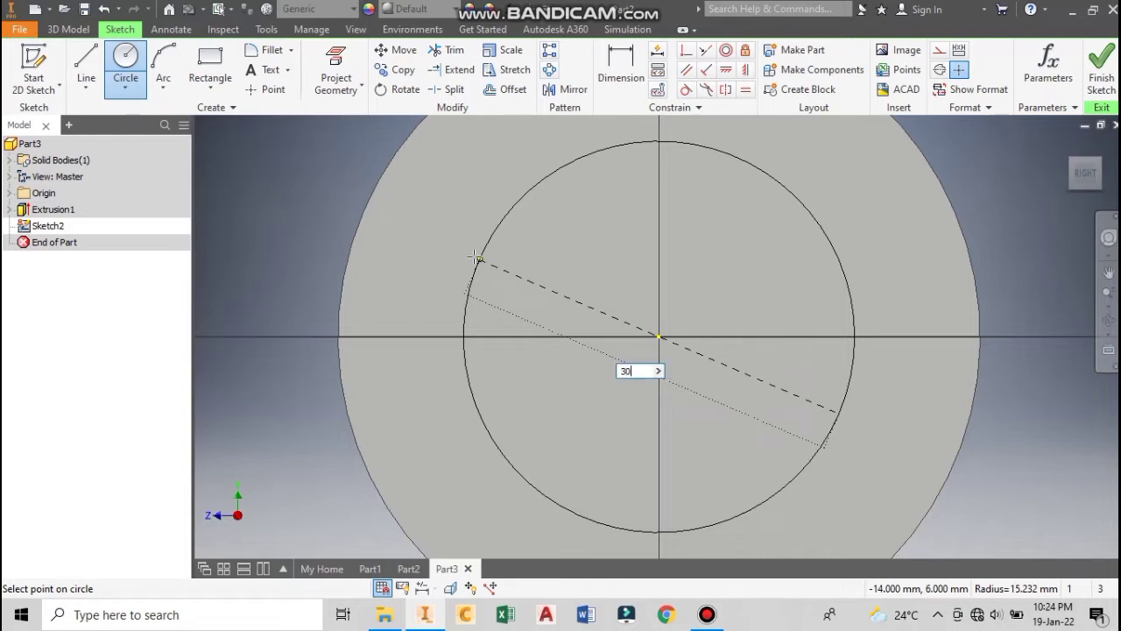
{"action": "type", "text": "0"}
{"action": "key", "text": "Return"}
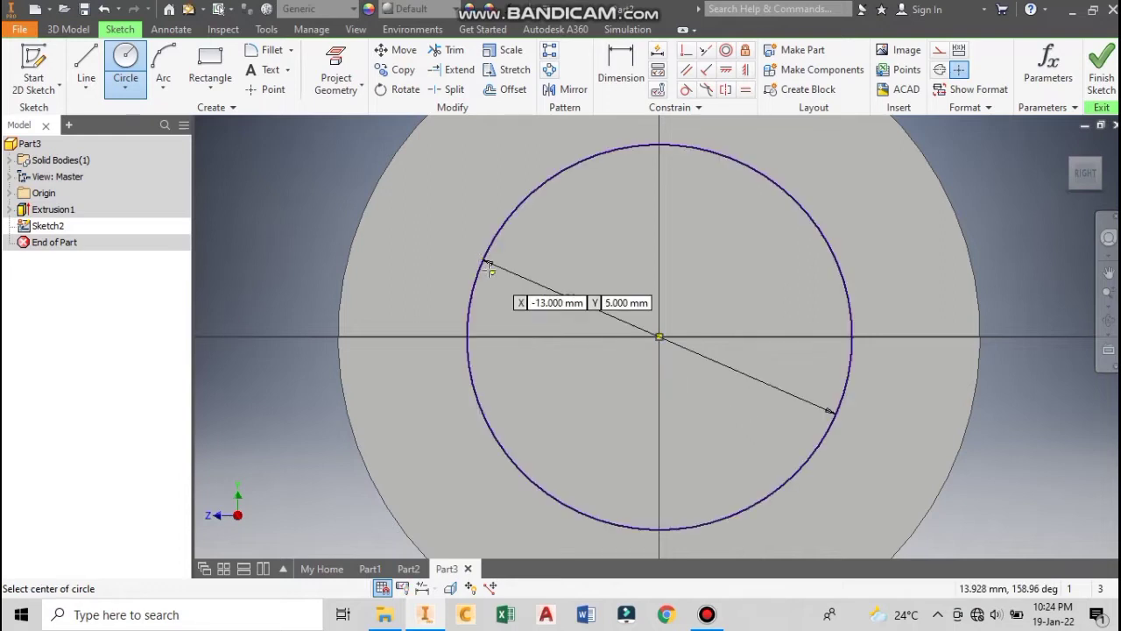
Extrude the 30 mm circle 10 mm outward from the disc, joining it as a boss.
{"action": "left_click", "coordinate": [68, 29]}
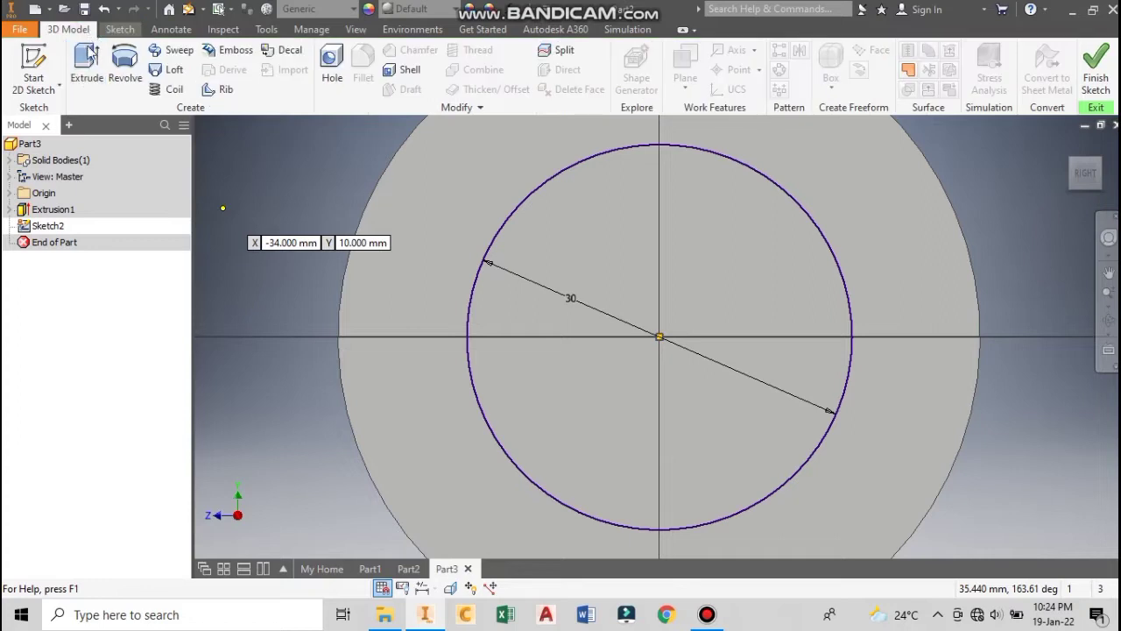
{"action": "left_click", "coordinate": [88, 66]}
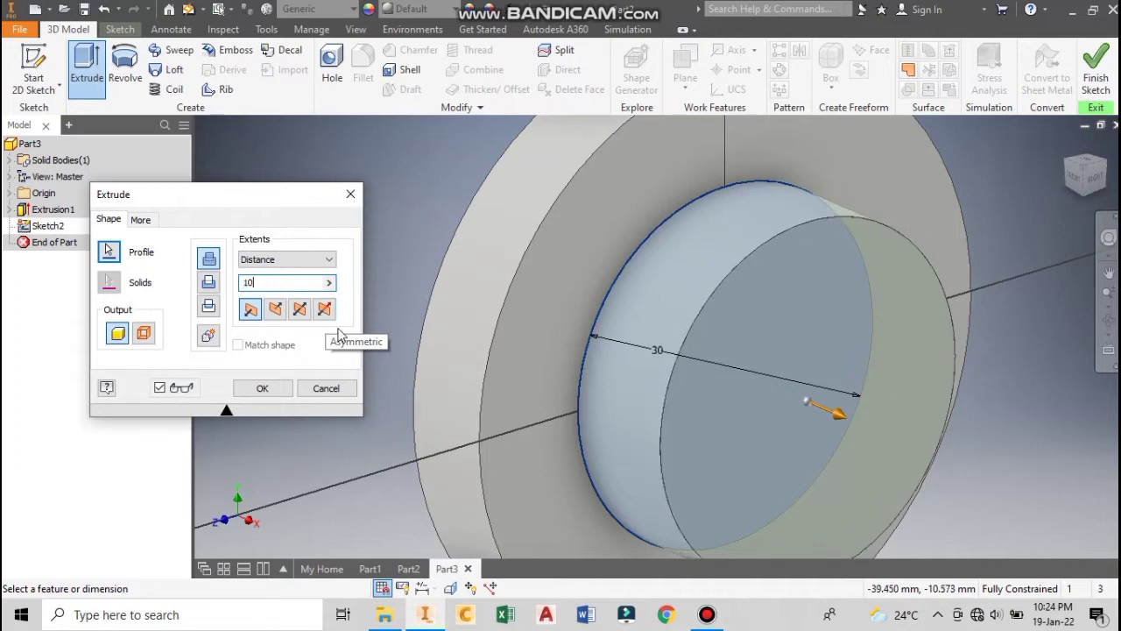
{"action": "left_click", "coordinate": [266, 390]}
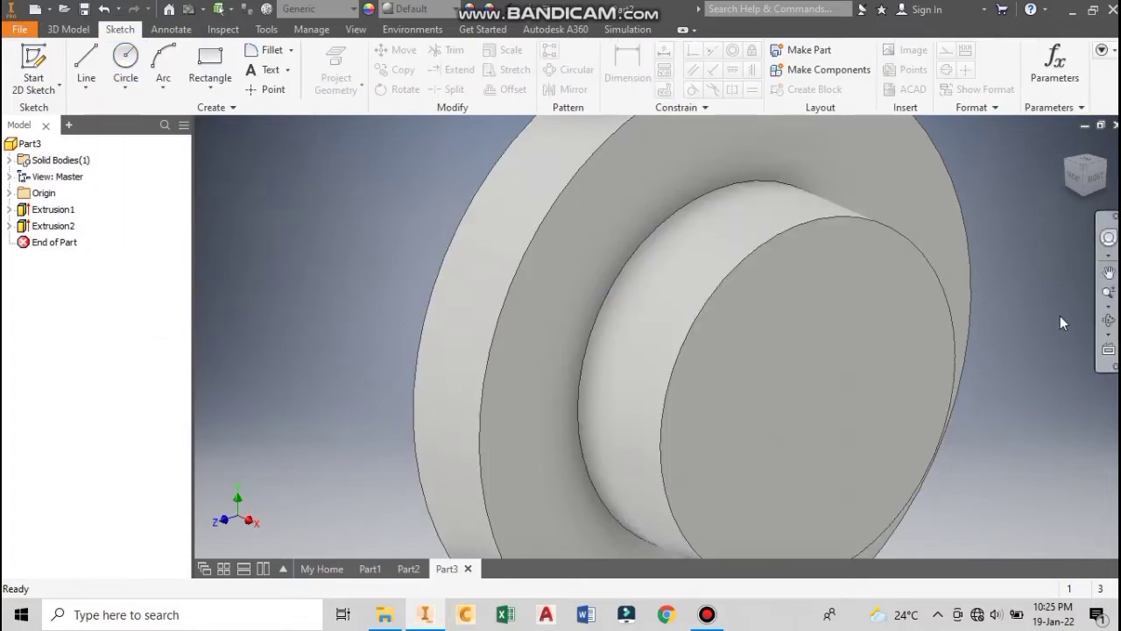
Chamfer the disc's outer circular edge on the boss side with a distance of 3 mm.
{"action": "left_click", "coordinate": [1093, 184]}
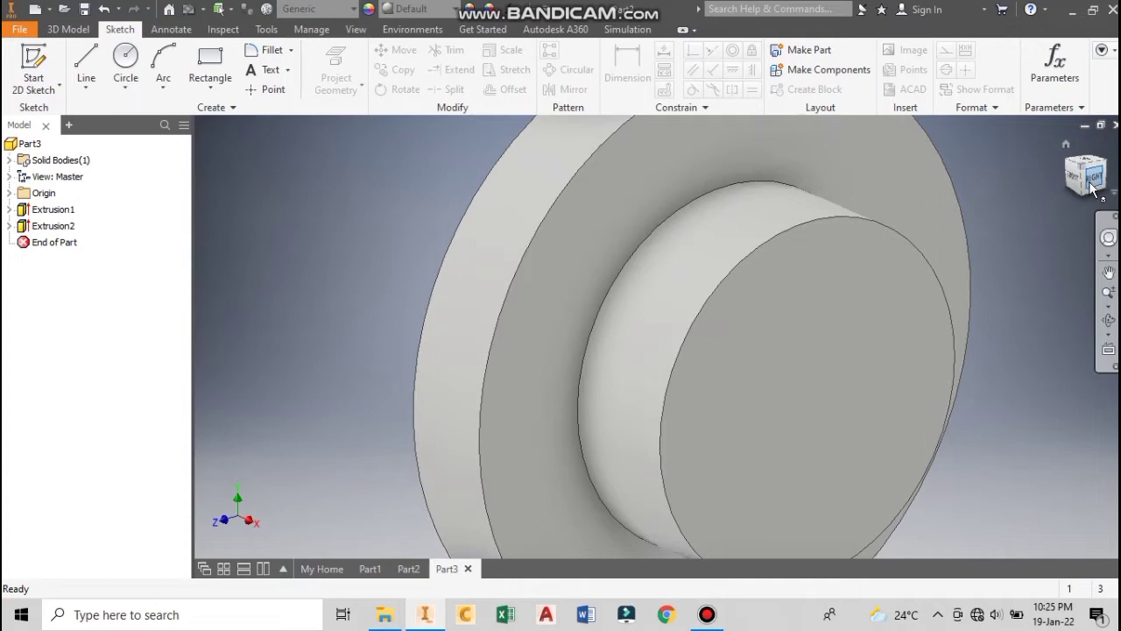
{"action": "left_click", "coordinate": [1080, 201]}
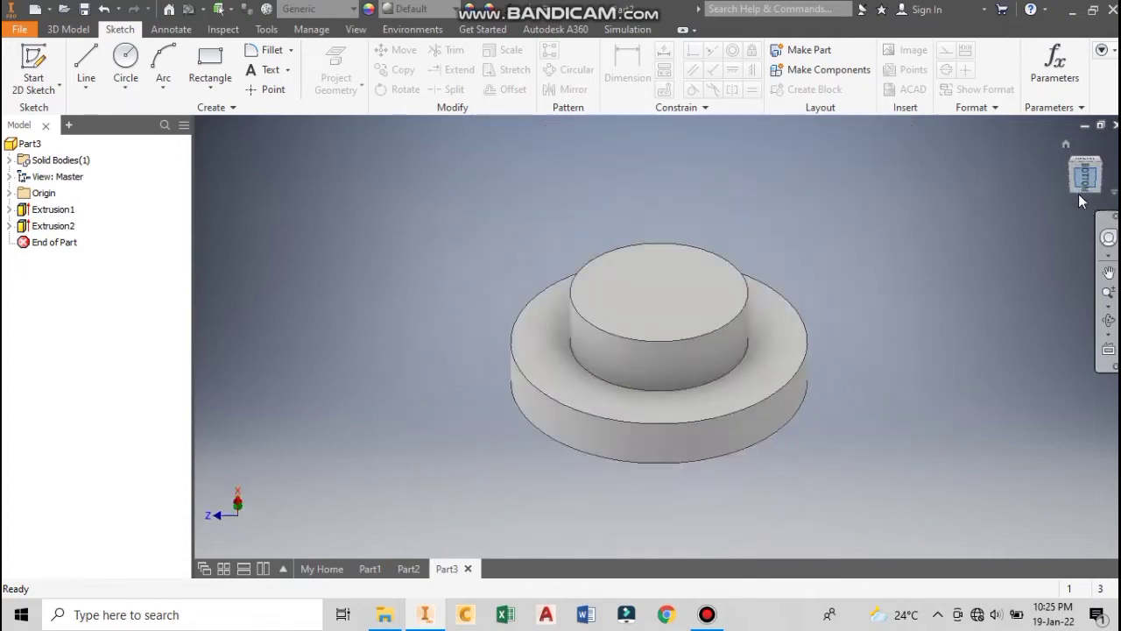
{"action": "left_click", "coordinate": [68, 29]}
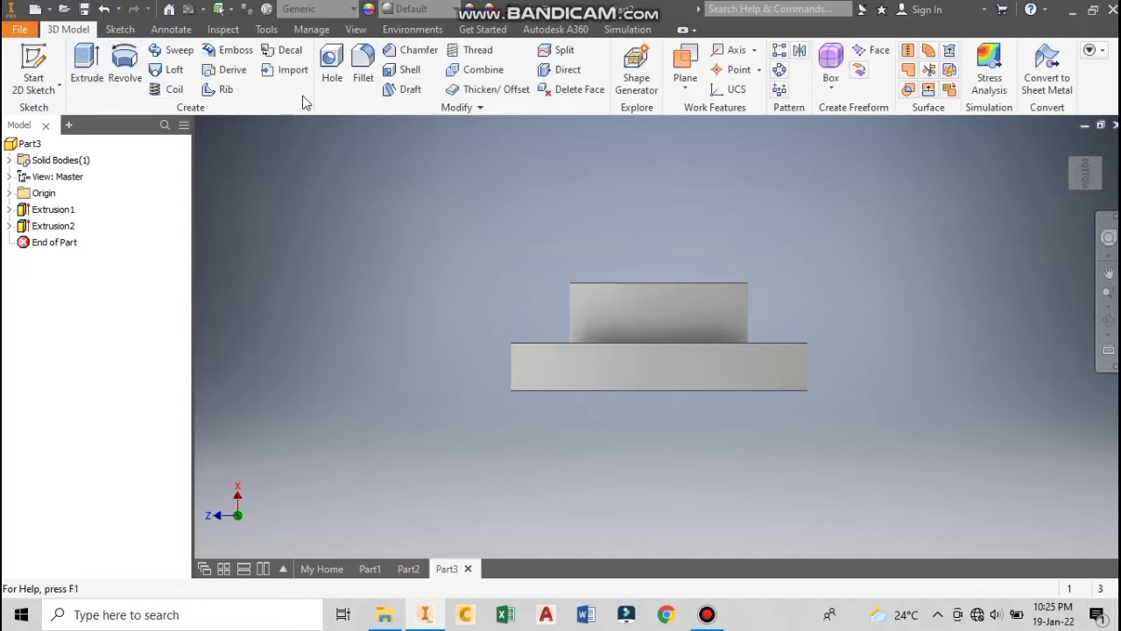
{"action": "left_click", "coordinate": [410, 50]}
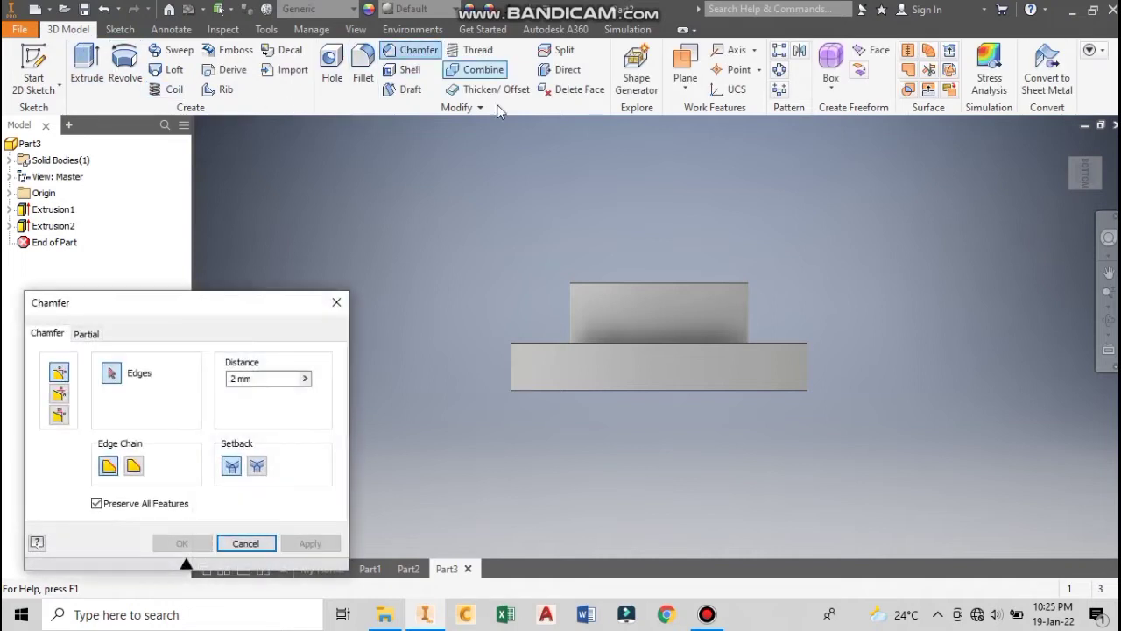
{"action": "left_click", "coordinate": [804, 343]}
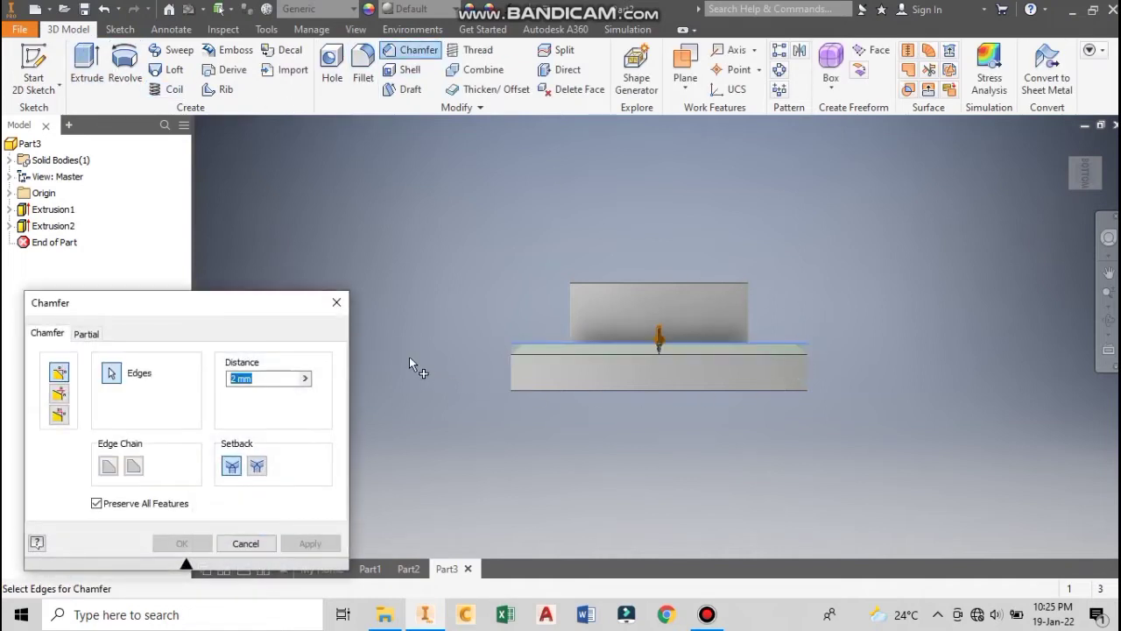
{"action": "type", "text": "3"}
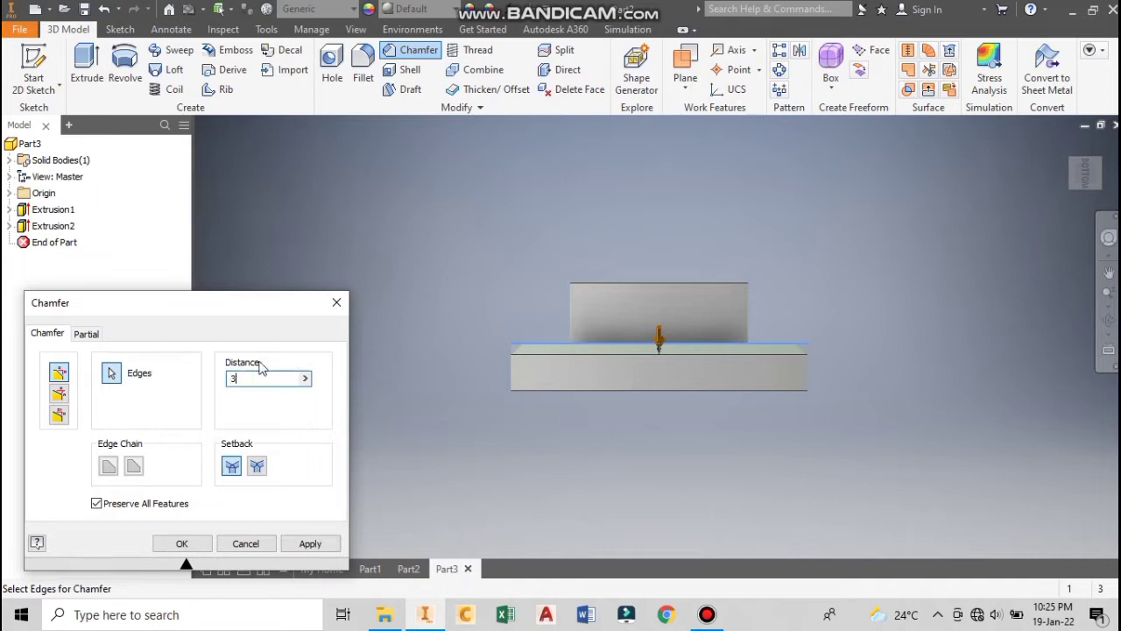
{"action": "left_click_drag", "start_coordinate": [222, 306], "coordinate": [244, 199]}
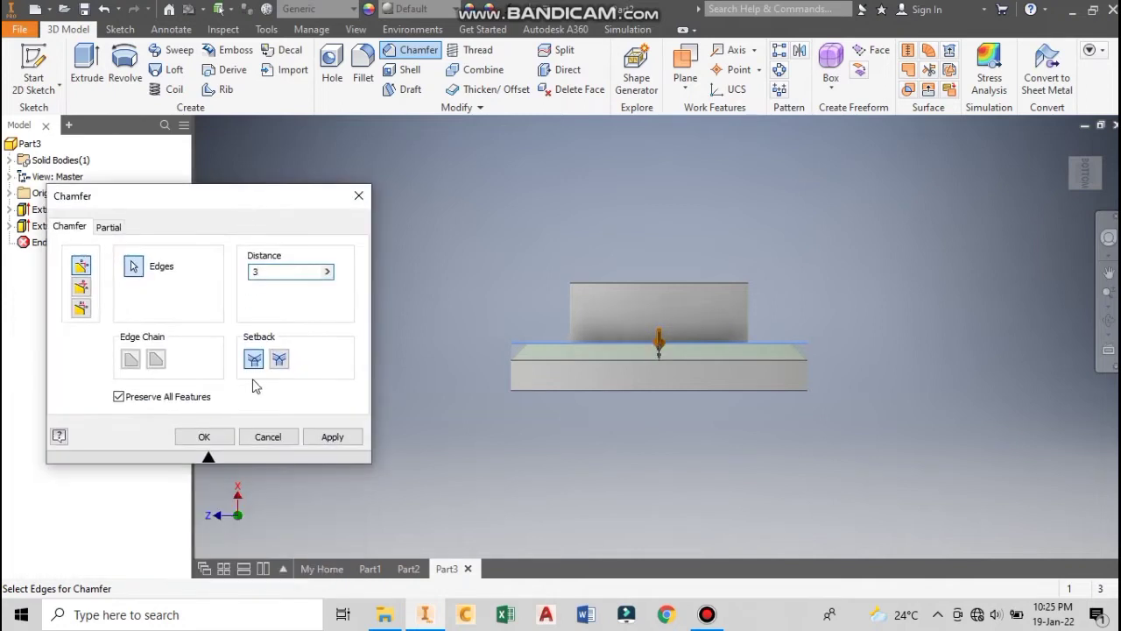
{"action": "left_click", "coordinate": [338, 436]}
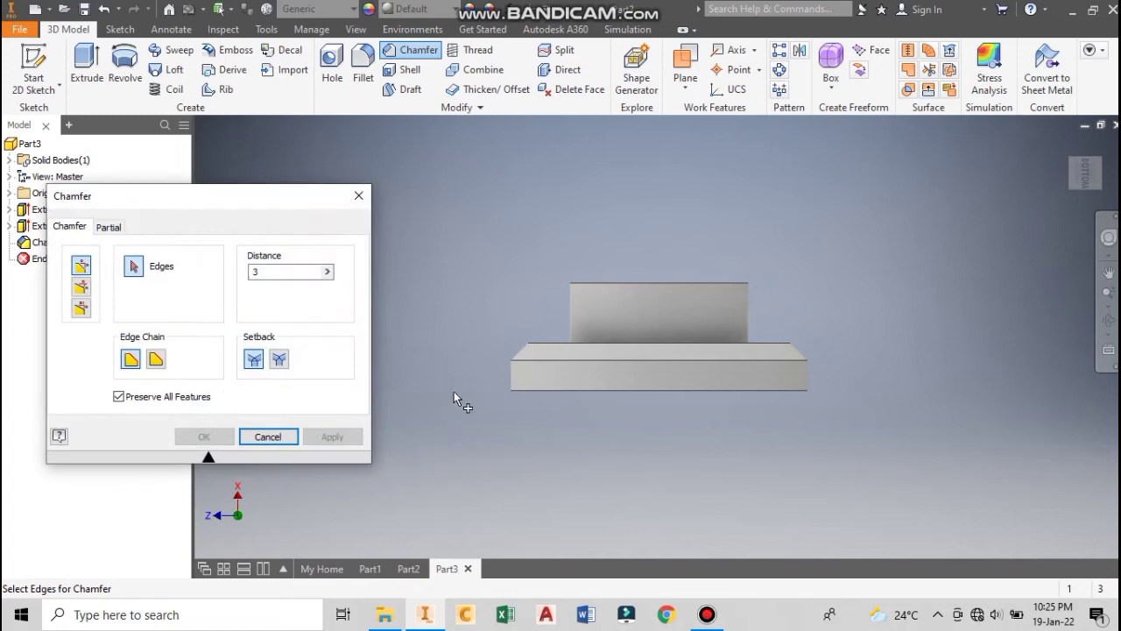
{"action": "middle_click_drag", "start_coordinate": [430, 383], "coordinate": [380, 312], "text": "shift"}
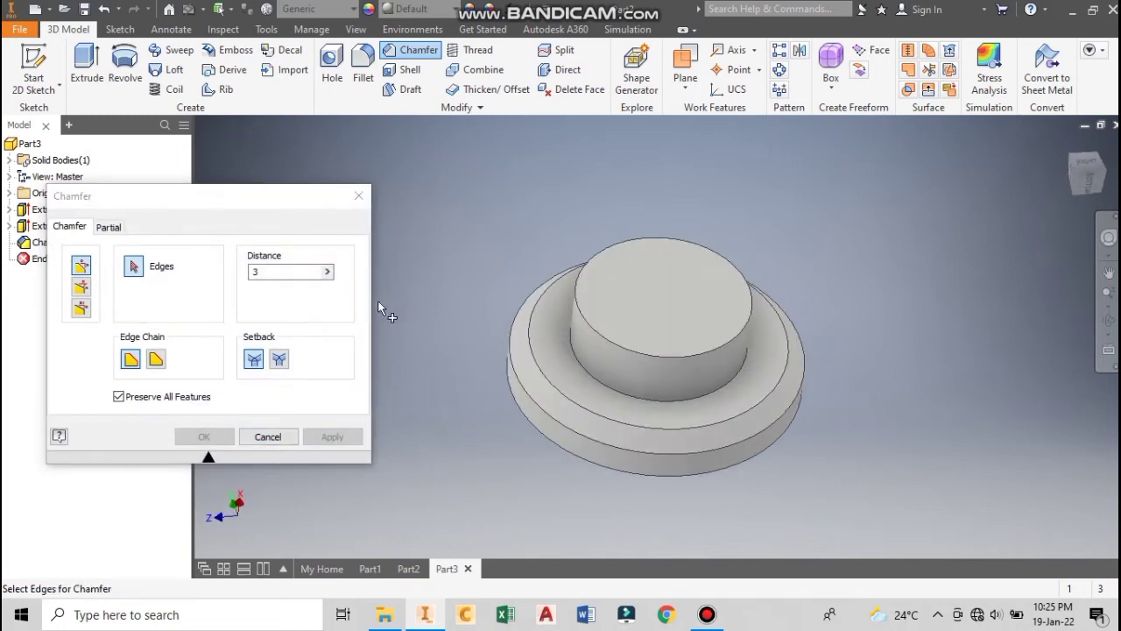
{"action": "left_click", "coordinate": [359, 201]}
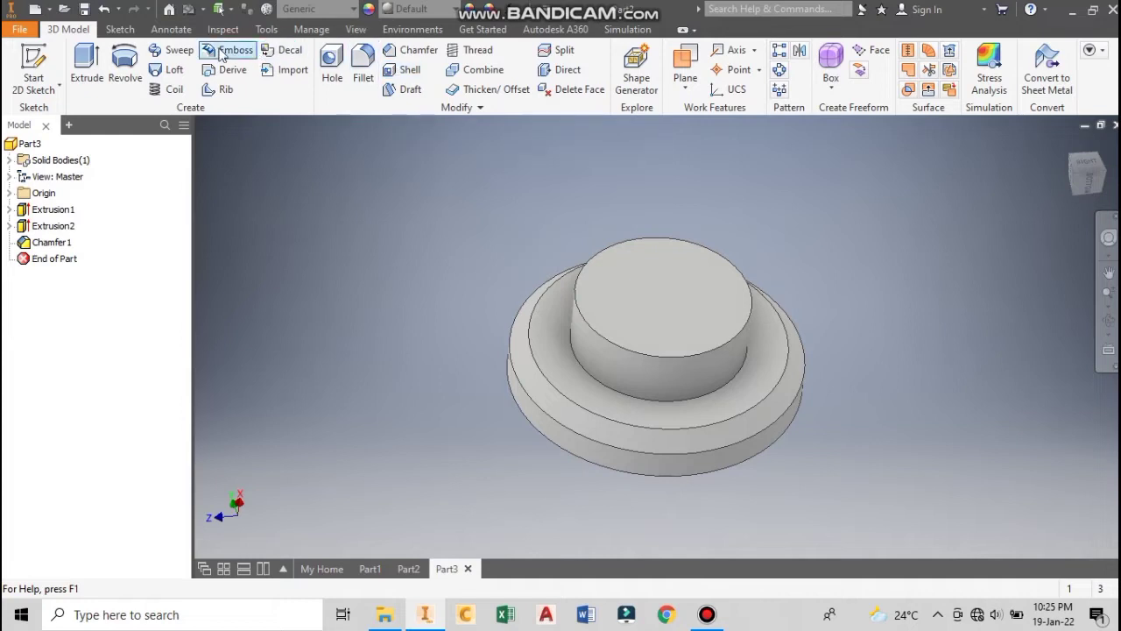
Sketch a 1 inch (25.4 mm) diameter circle on the boss's end face, concentric with the boss.
{"action": "left_click", "coordinate": [120, 29]}
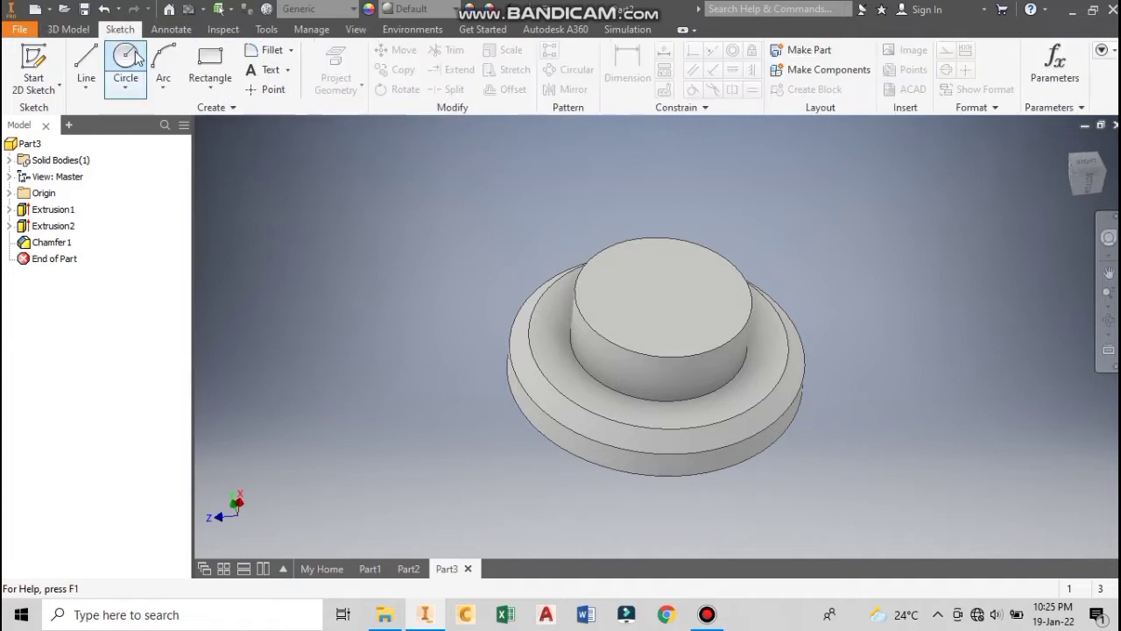
{"action": "left_click", "coordinate": [134, 58]}
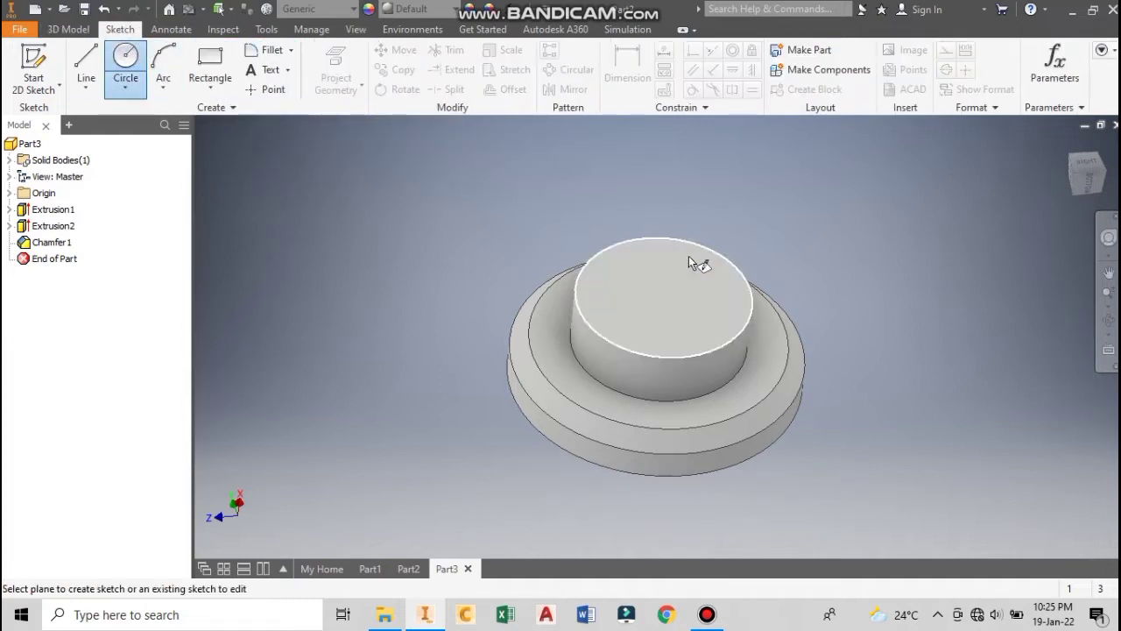
{"action": "left_click", "coordinate": [676, 284]}
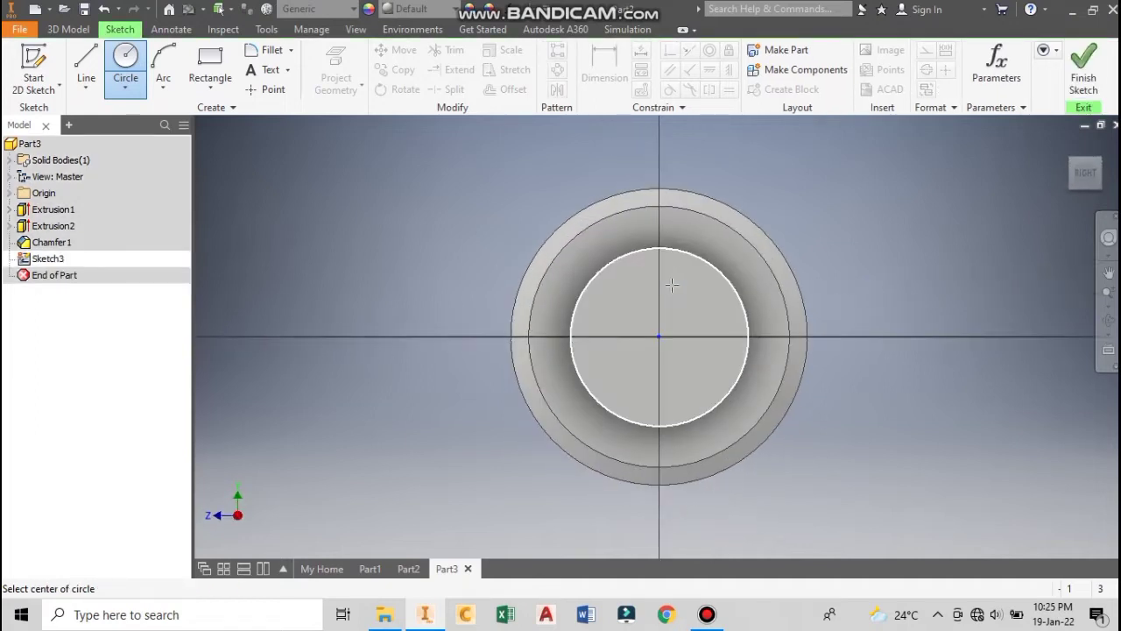
{"action": "left_click", "coordinate": [660, 335]}
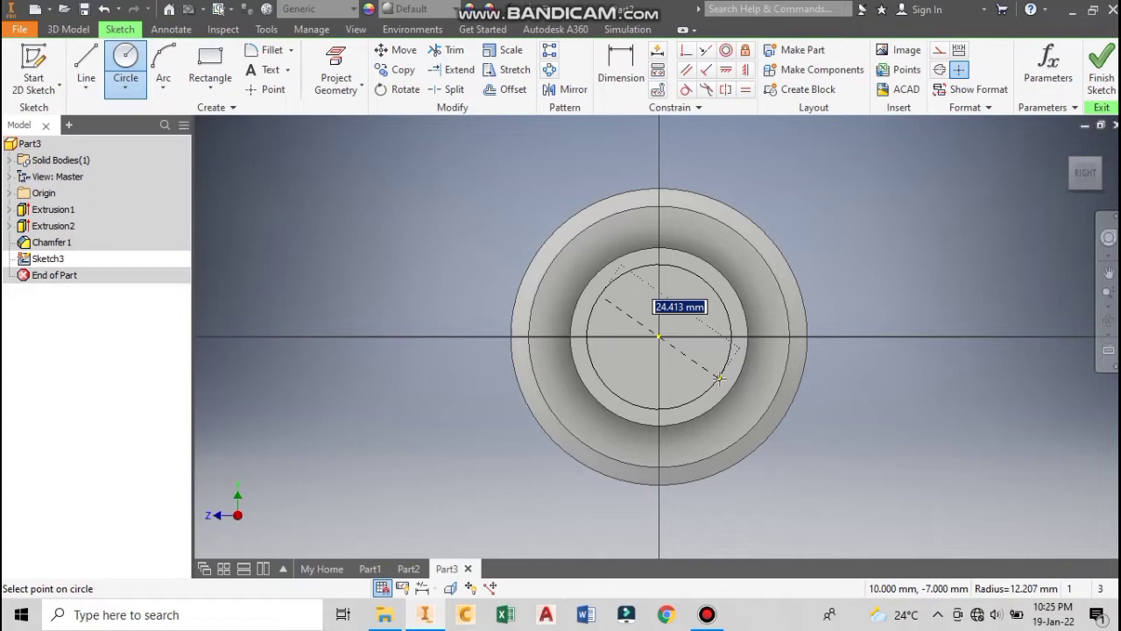
{"action": "type", "text": "2"}
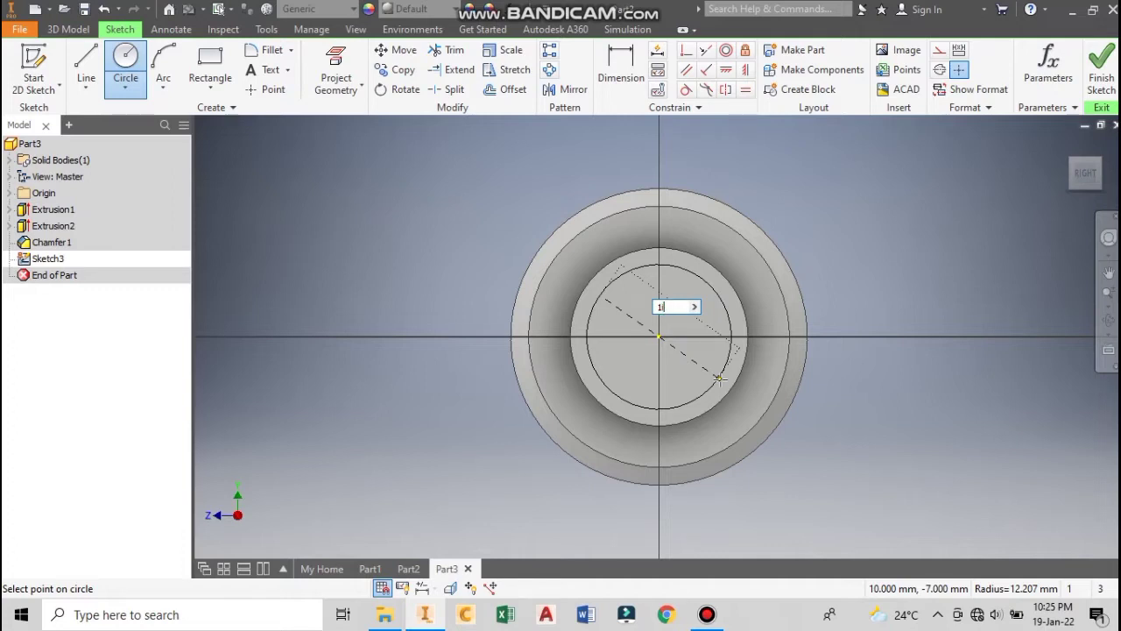
{"action": "key", "text": "Return"}
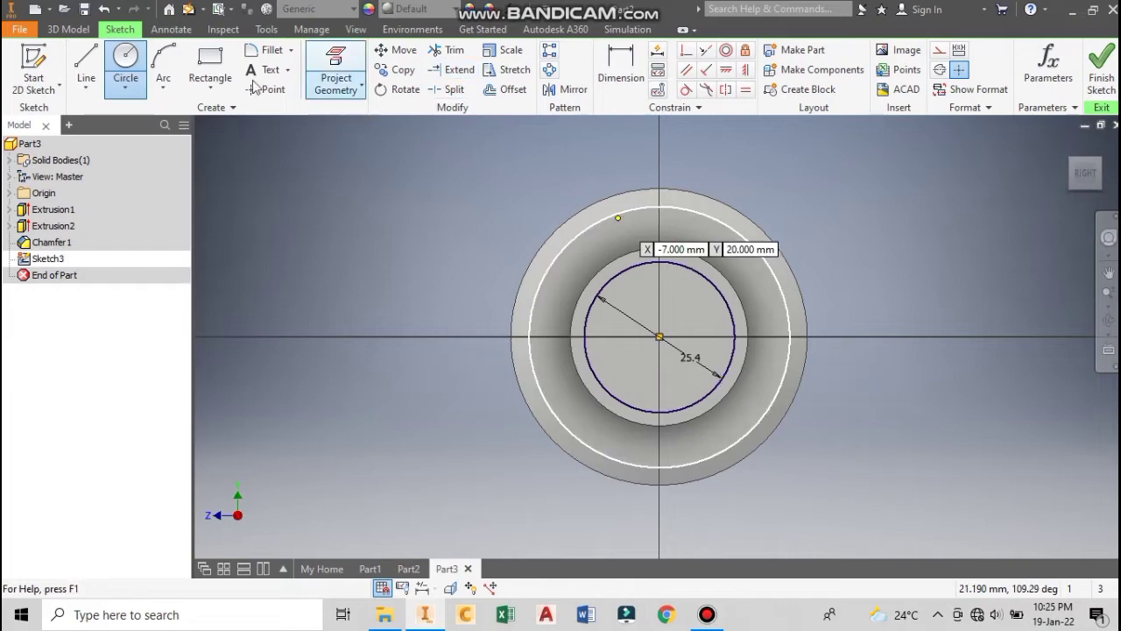
Cut the 25.4 mm circle 20 mm deep from the boss's end face through the disc to form the bore.
{"action": "left_click", "coordinate": [67, 29]}
{"action": "left_click", "coordinate": [91, 63]}
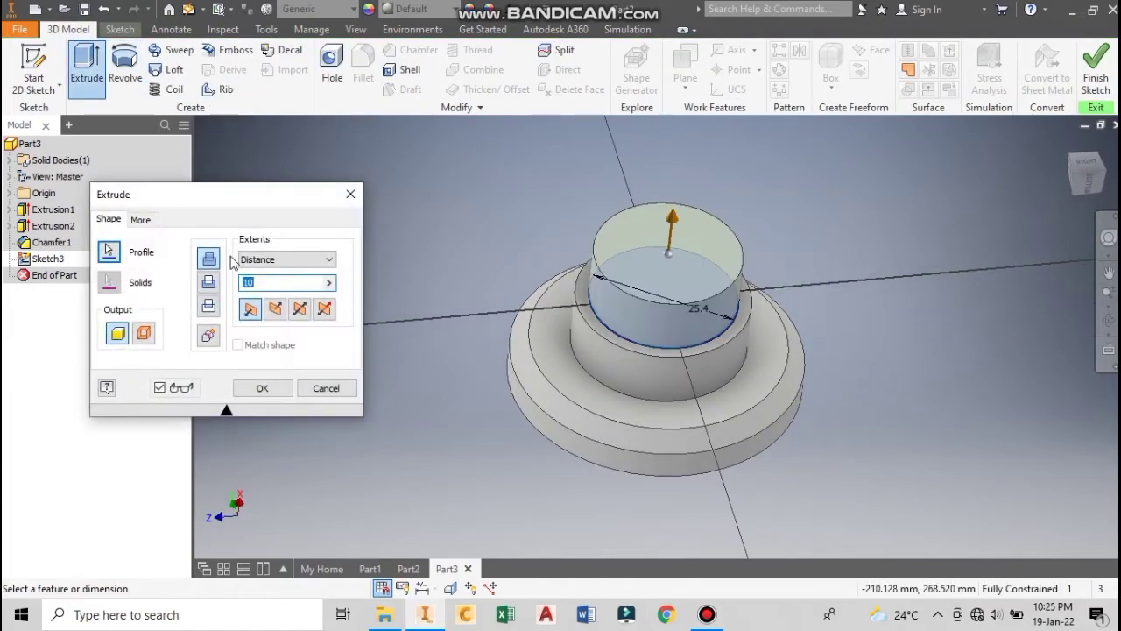
{"action": "left_click", "coordinate": [275, 308]}
{"action": "left_click", "coordinate": [256, 283]}
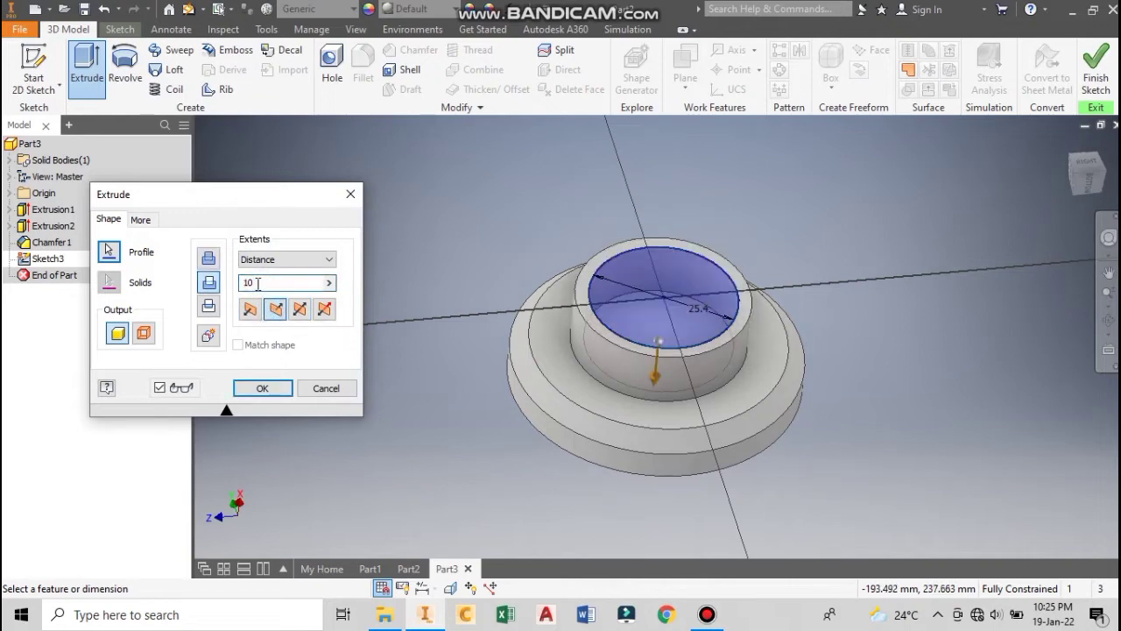
{"action": "key", "text": "BackSpace"}
{"action": "key", "text": "BackSpace"}
{"action": "type", "text": "20"}
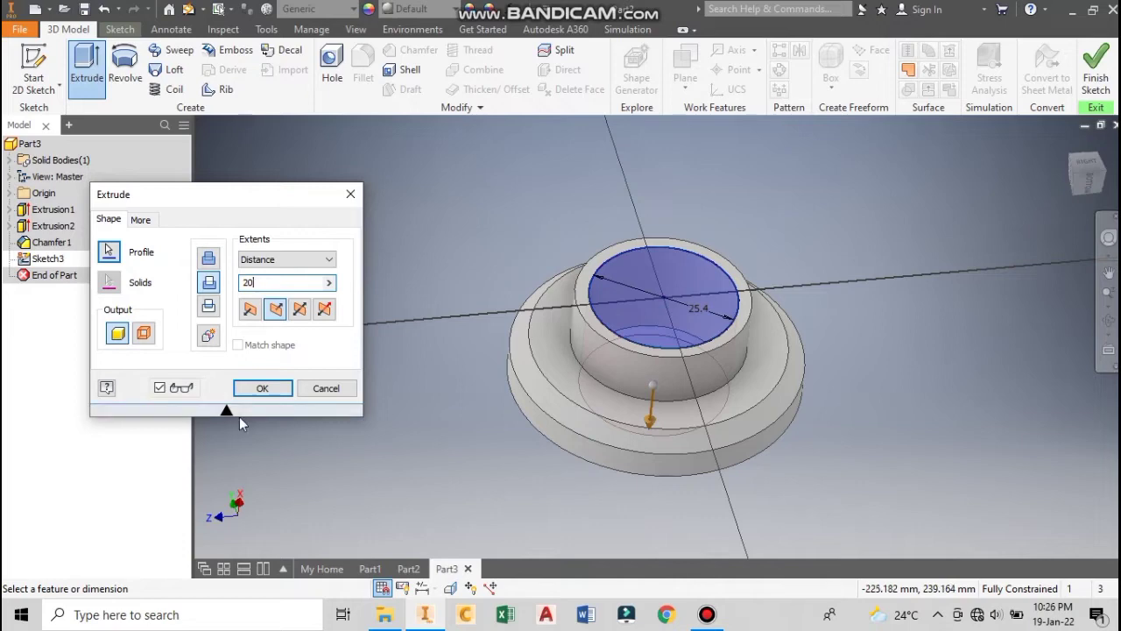
{"action": "left_click", "coordinate": [284, 389]}
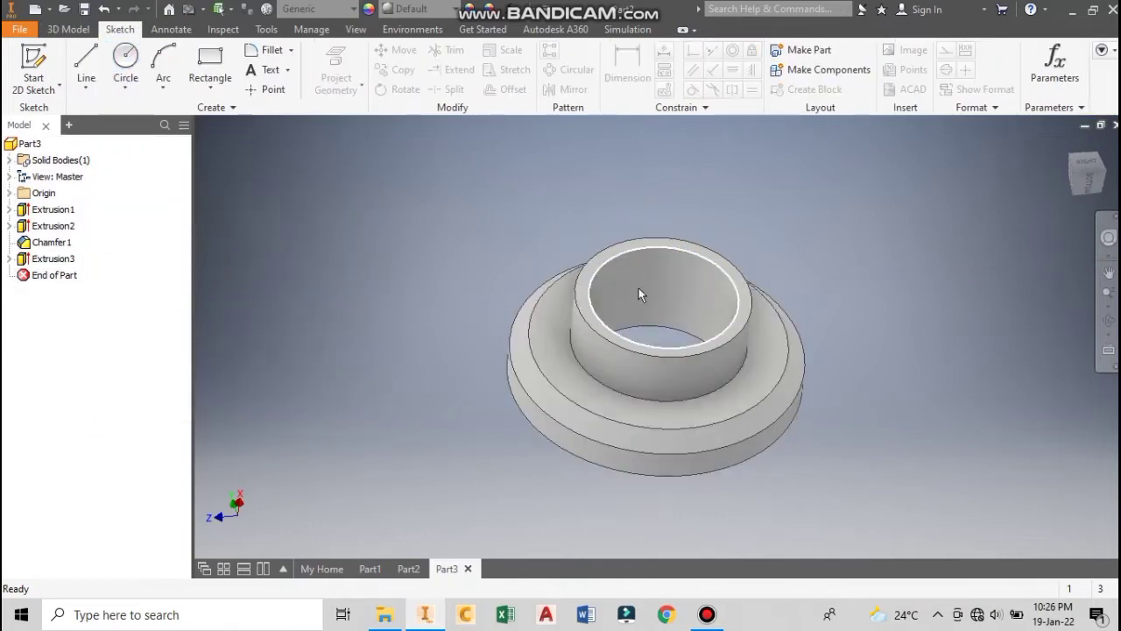
Chamfer the outer circular edge of the boss's end face with a distance of 1 mm.
{"action": "left_click", "coordinate": [74, 29]}
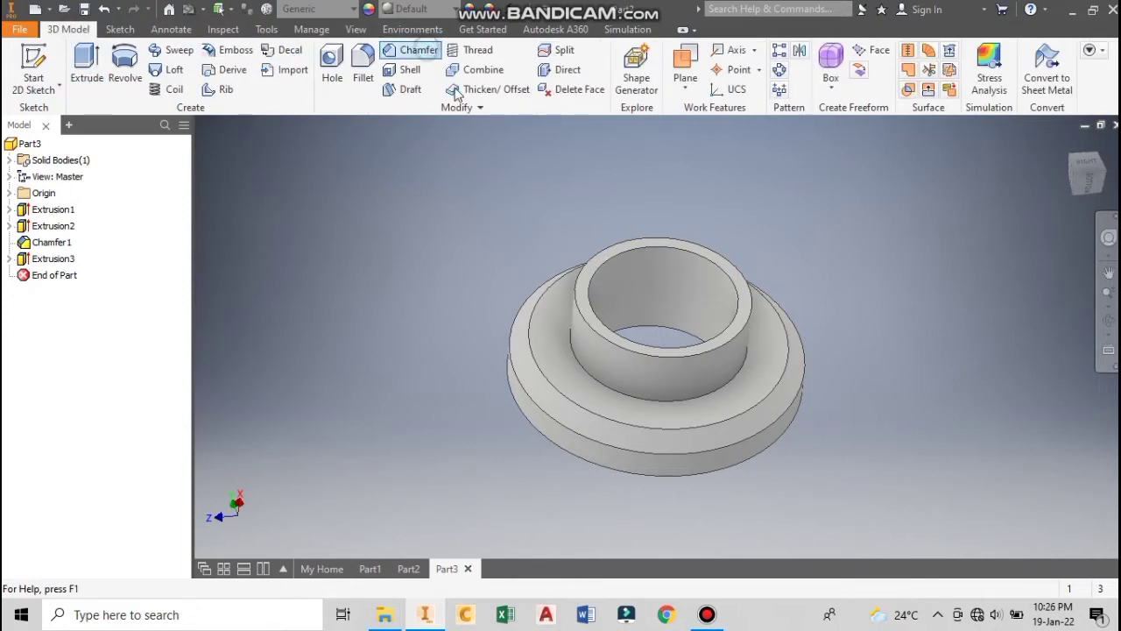
{"action": "left_click", "coordinate": [407, 50]}
{"action": "left_click", "coordinate": [601, 335]}
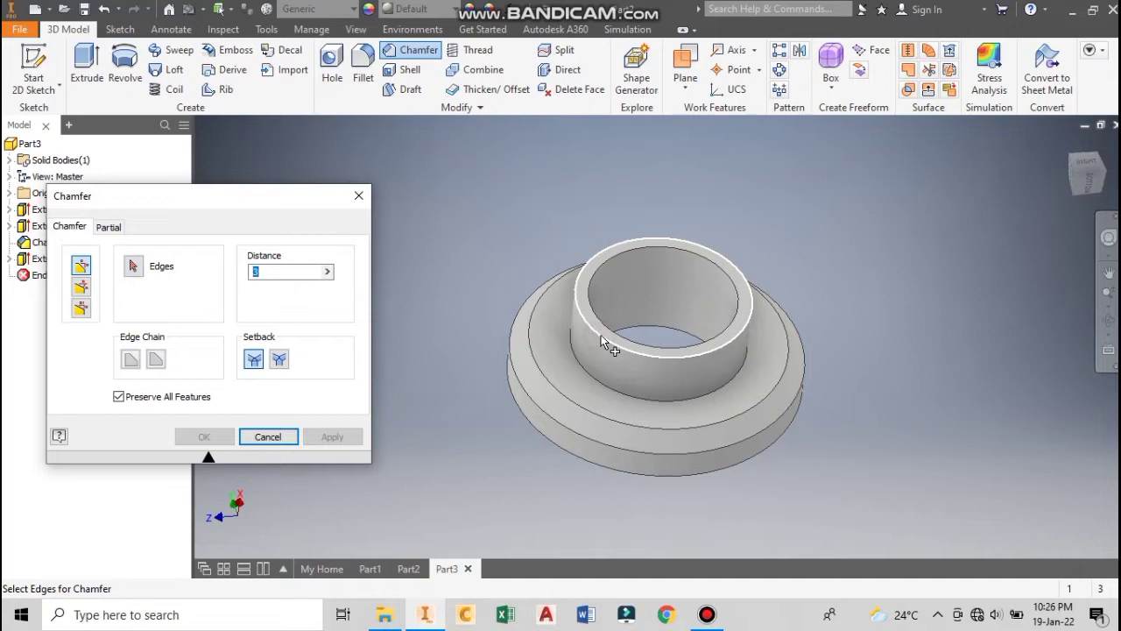
{"action": "type", "text": "1"}
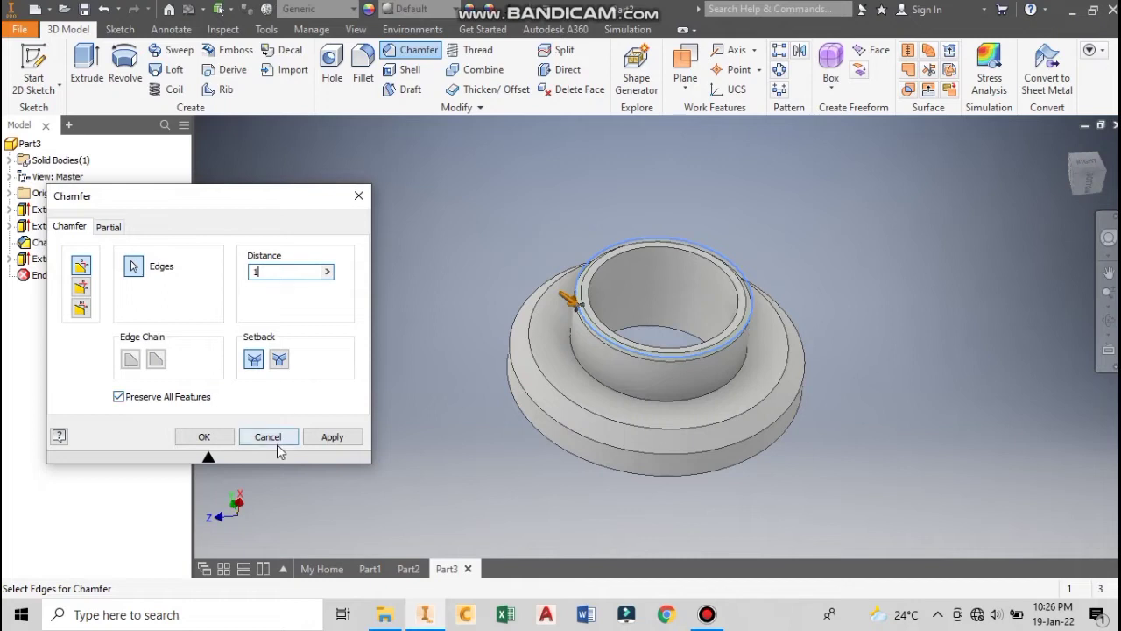
{"action": "left_click", "coordinate": [335, 438]}
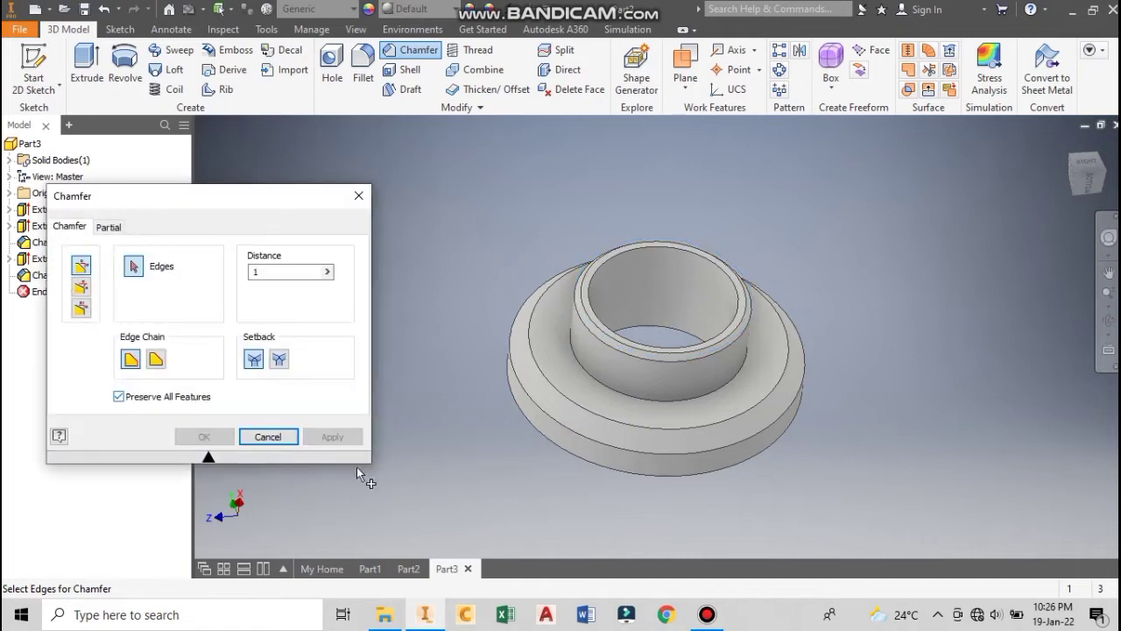
{"action": "left_click", "coordinate": [359, 196]}
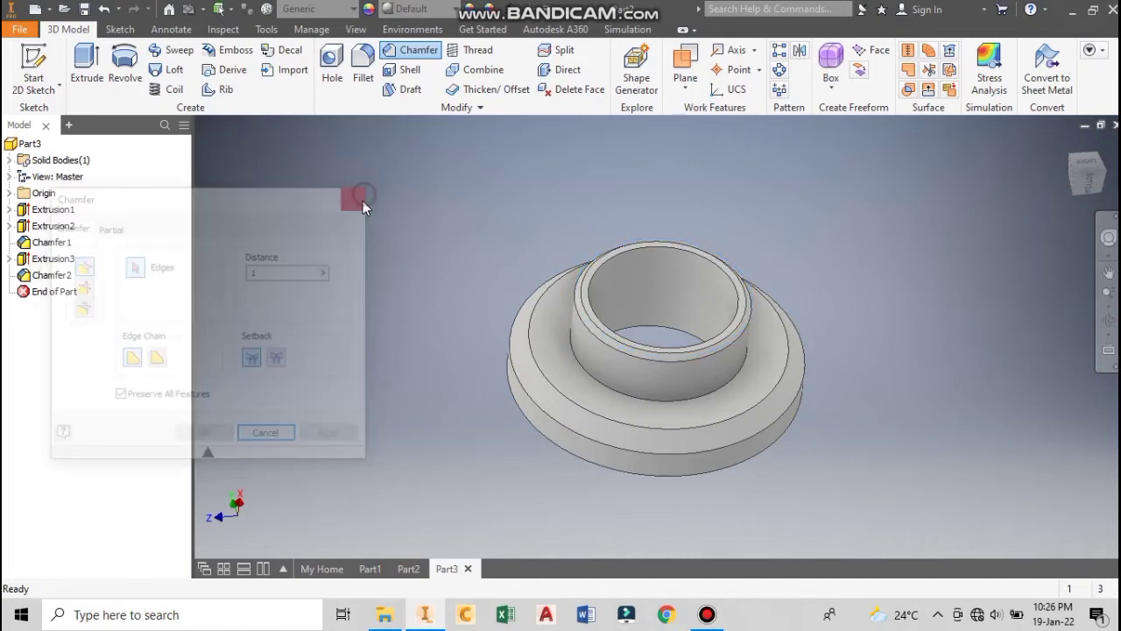
On the disc face around the boss, sketch a horizontal line from the origin to the chamfer's inner circular edge.
{"action": "left_click", "coordinate": [1087, 168]}
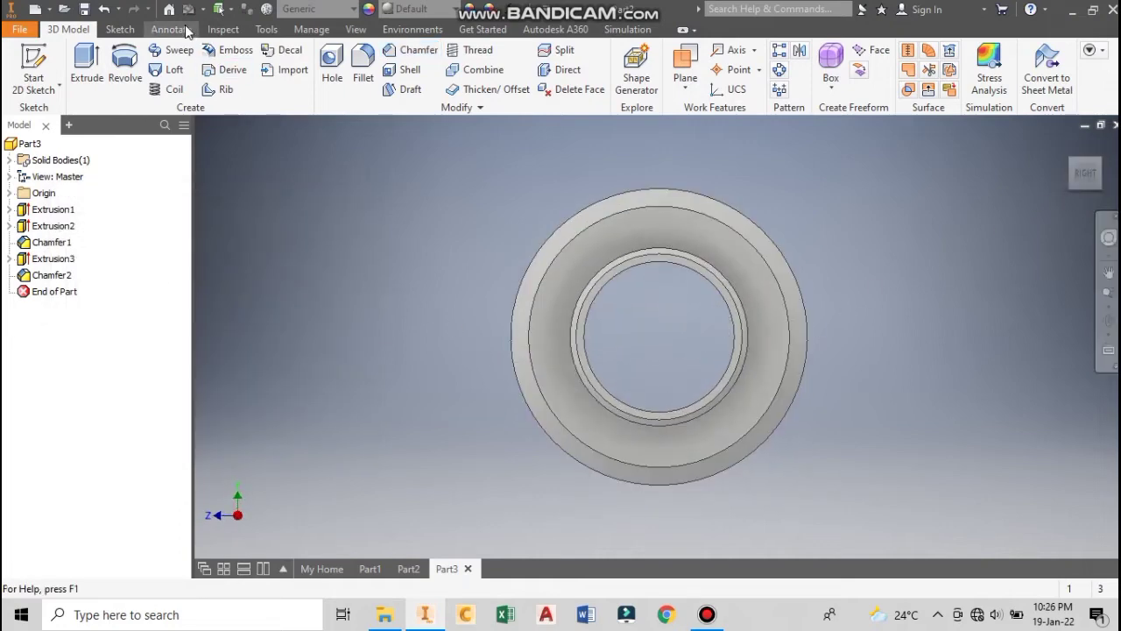
{"action": "left_click", "coordinate": [120, 29]}
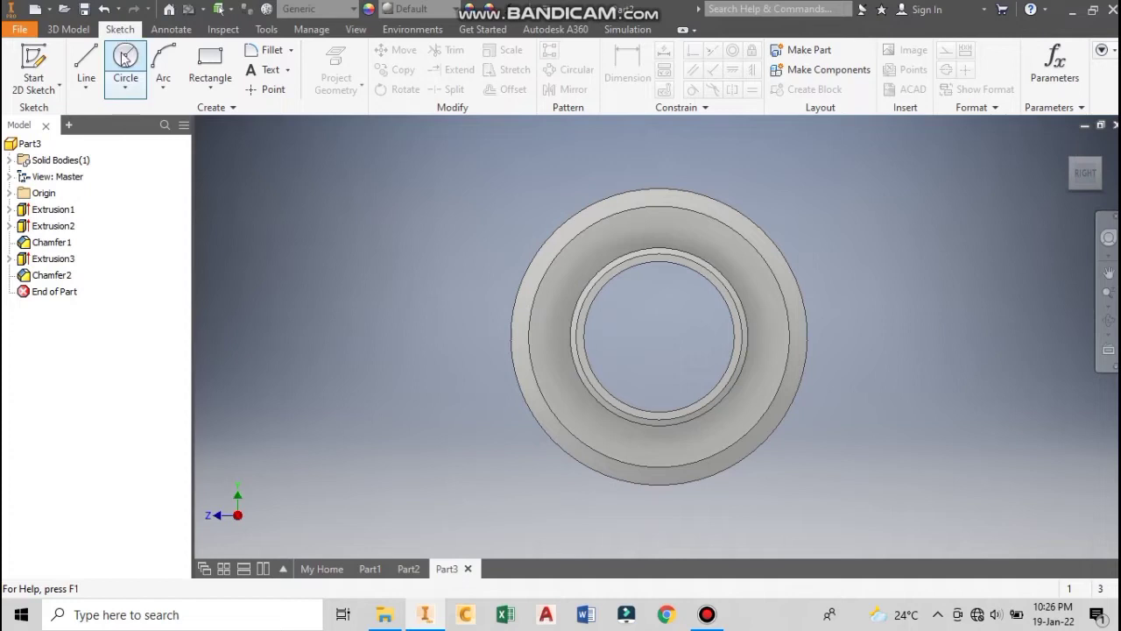
{"action": "left_click", "coordinate": [85, 66]}
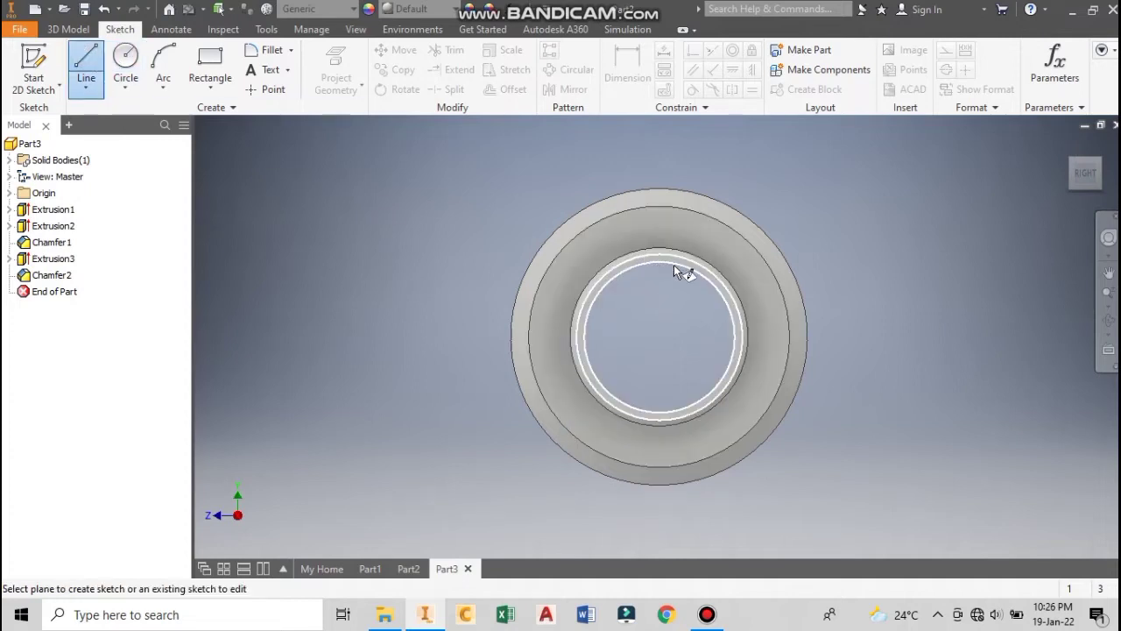
{"action": "left_click", "coordinate": [763, 321]}
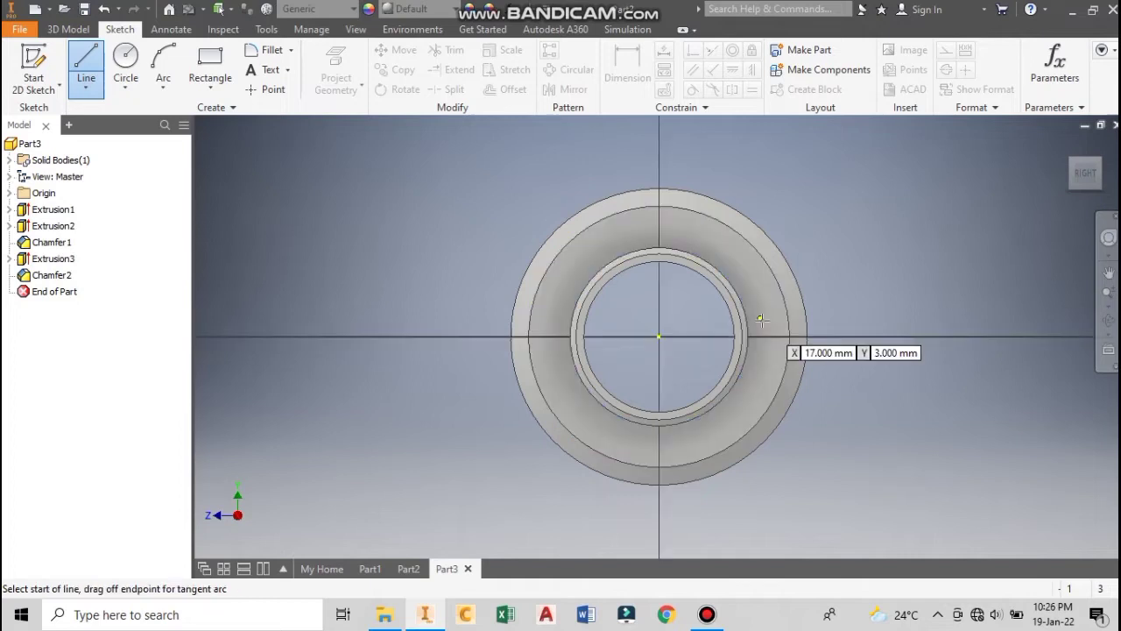
{"action": "left_click", "coordinate": [659, 335]}
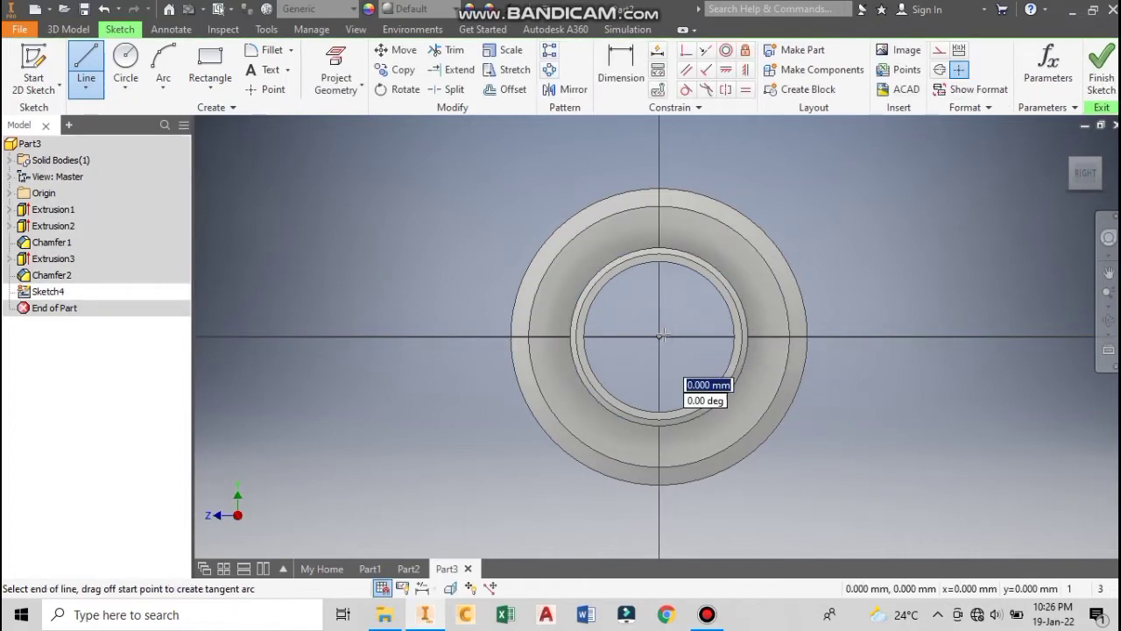
{"action": "left_click", "coordinate": [789, 336]}
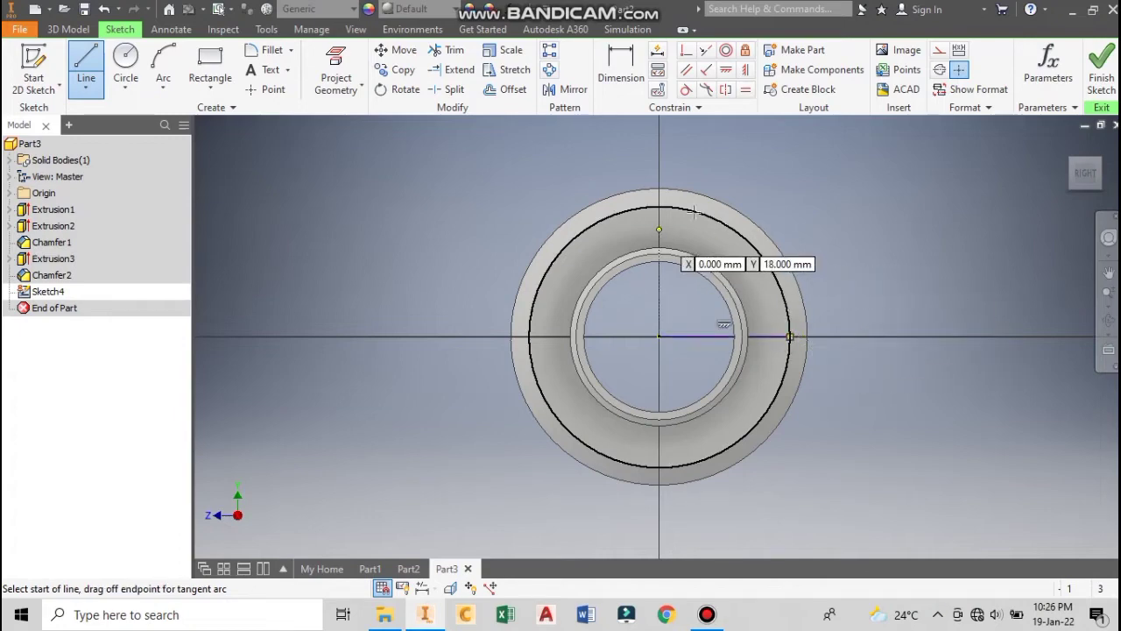
{"action": "right_click", "coordinate": [777, 195]}
{"action": "left_click", "coordinate": [808, 195]}
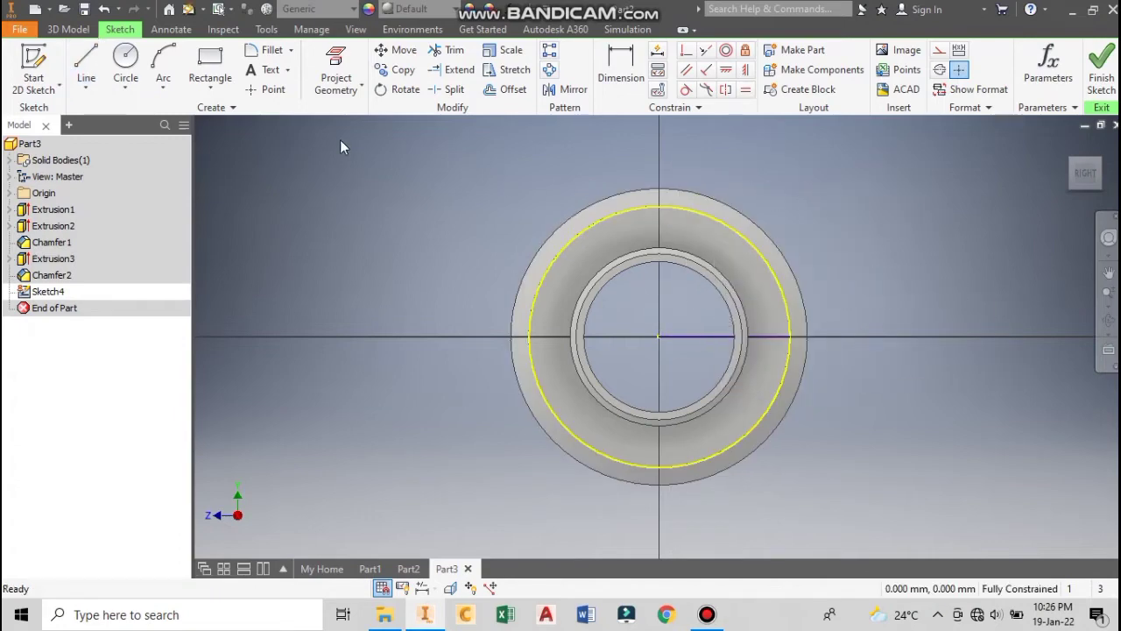
Sketch a 3 mm diameter circle centred on the line's outer endpoint at the chamfer's inner edge.
{"action": "left_click", "coordinate": [125, 60]}
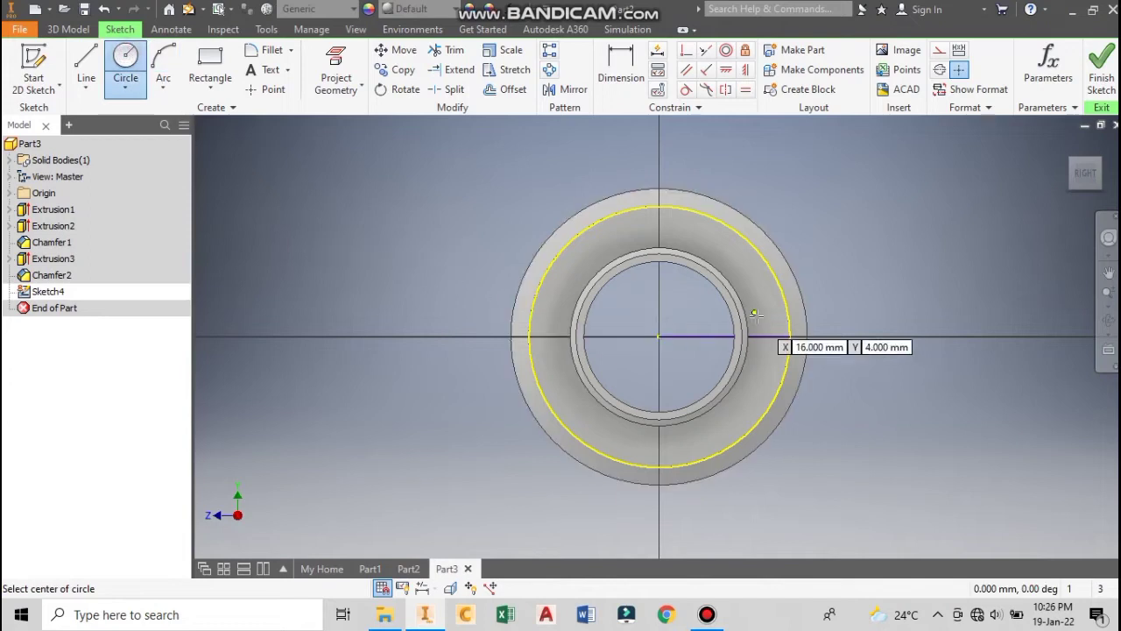
{"action": "left_click", "coordinate": [790, 335]}
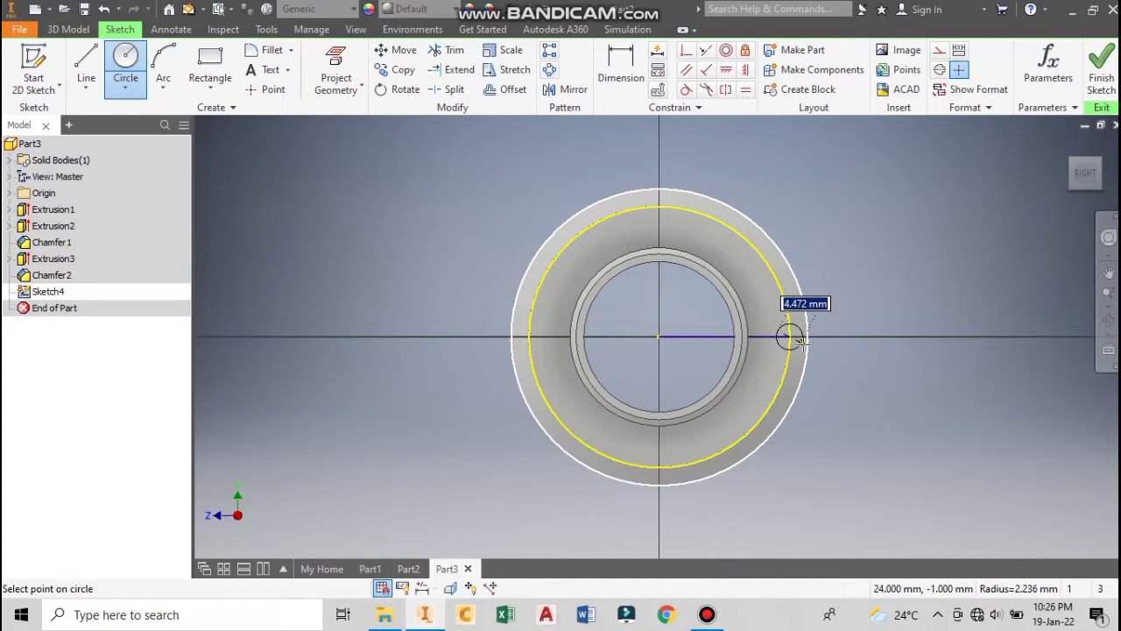
{"action": "type", "text": "3"}
{"action": "key", "text": "Return"}
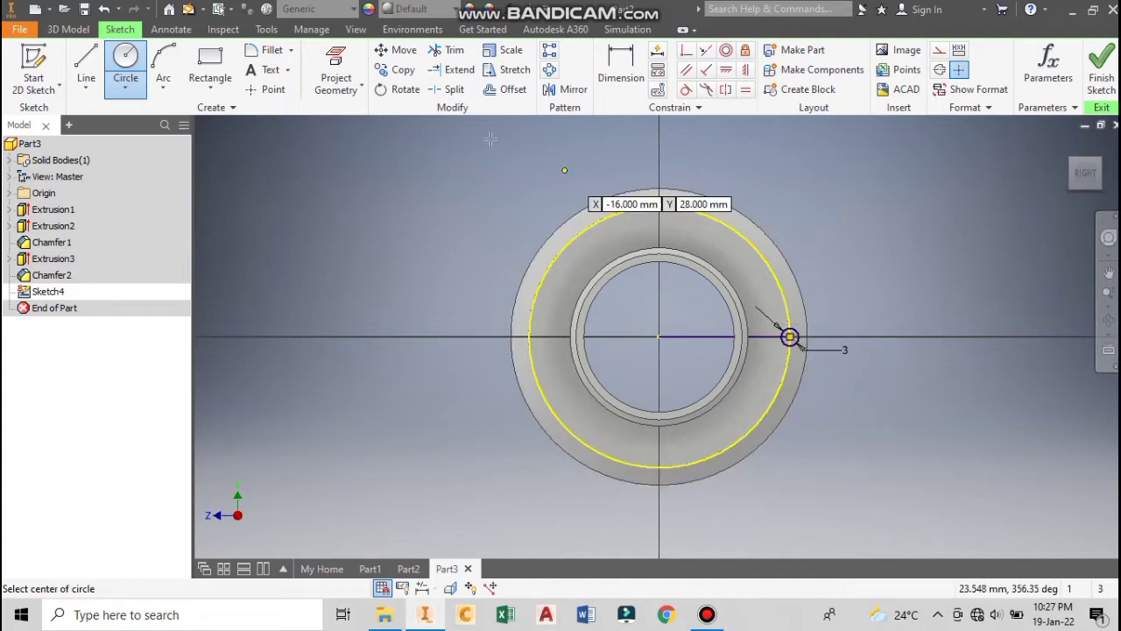
Cut the 3 mm circle 20 mm deep through the disc to make a small hole.
{"action": "left_click", "coordinate": [68, 29]}
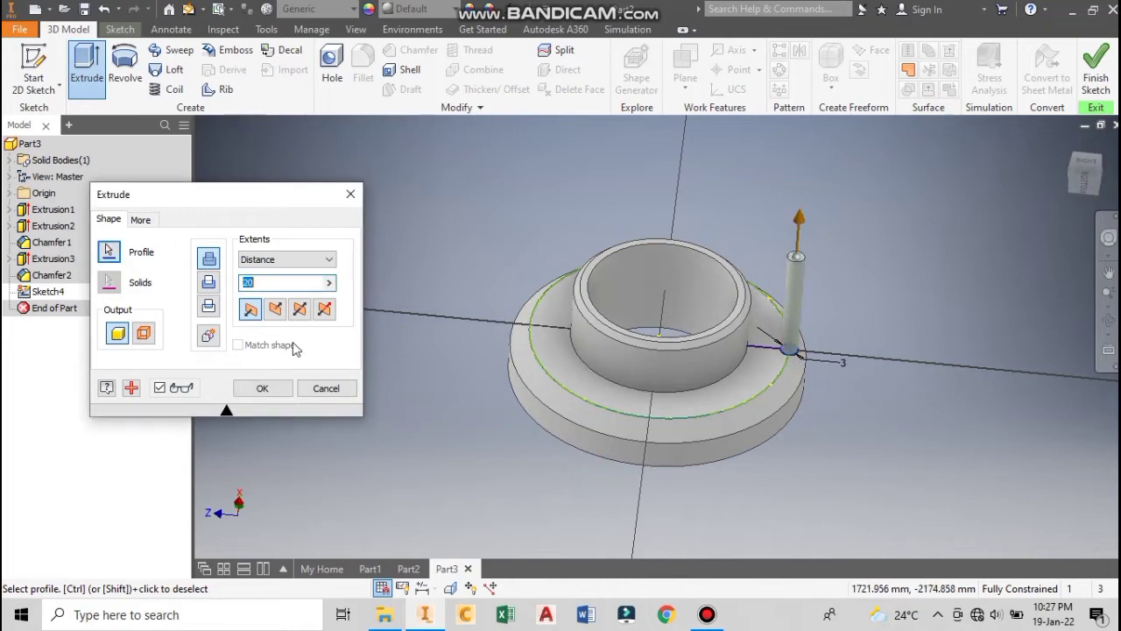
{"action": "left_click", "coordinate": [276, 309]}
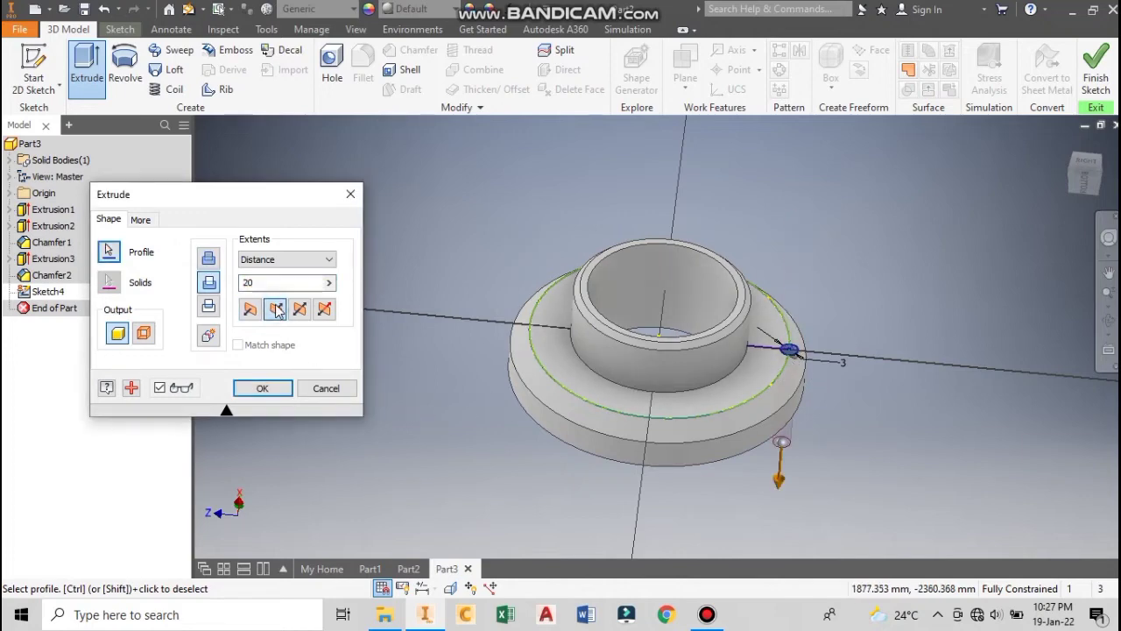
{"action": "left_click", "coordinate": [264, 388]}
{"action": "mouse_move", "coordinate": [469, 433]}
{"action": "middle_mouse_down", "text": "shift"}
{"action": "mouse_move", "coordinate": [411, 413]}
{"action": "mouse_move", "coordinate": [380, 428]}
{"action": "mouse_move", "coordinate": [394, 450]}
{"action": "mouse_move", "coordinate": [438, 468]}
{"action": "mouse_move", "coordinate": [362, 441]}
{"action": "middle_mouse_up", "text": "shift"}
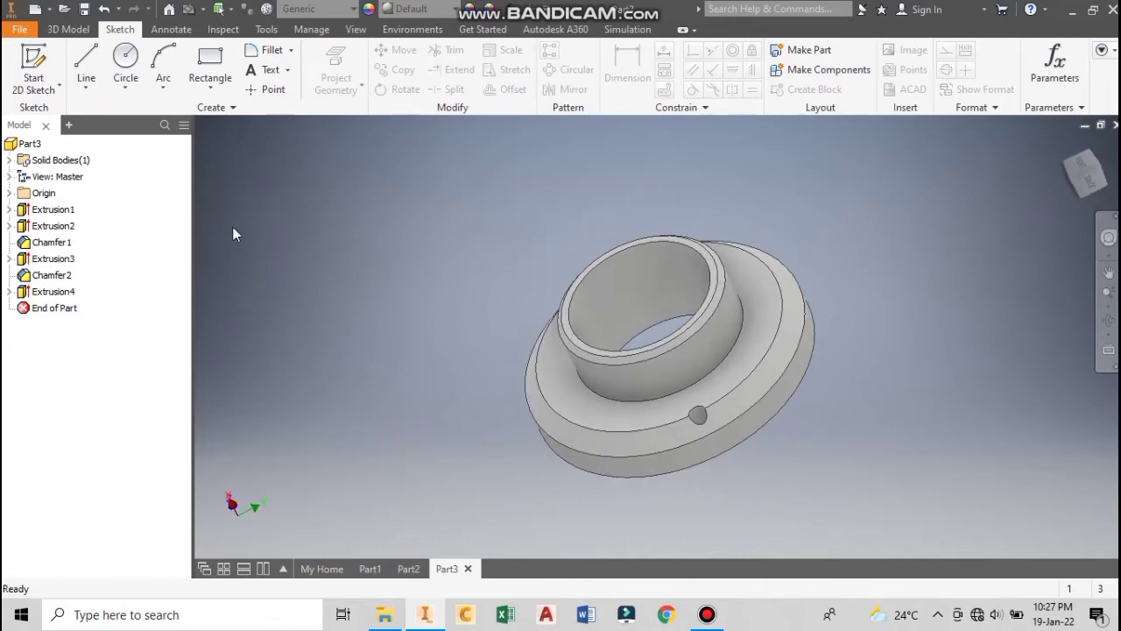
Pattern the 3 mm hole circularly around the boss's axis with 20 occurrences over 360 degrees.
{"action": "left_click", "coordinate": [70, 29]}
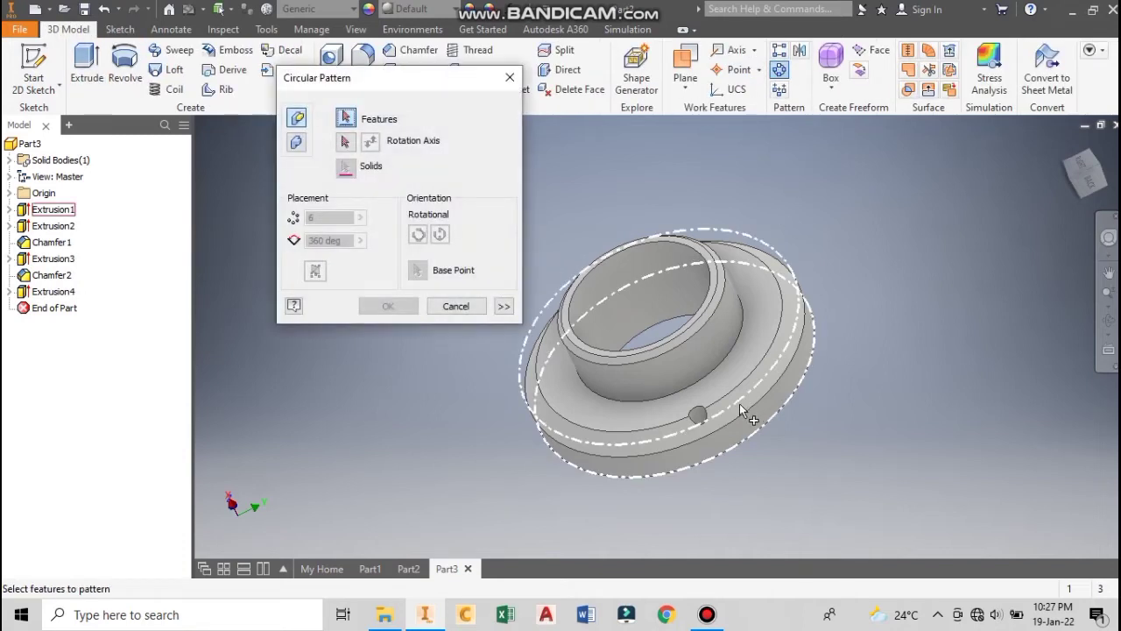
{"action": "left_click", "coordinate": [702, 420]}
{"action": "middle_click_drag", "start_coordinate": [608, 480], "coordinate": [701, 460], "text": "shift"}
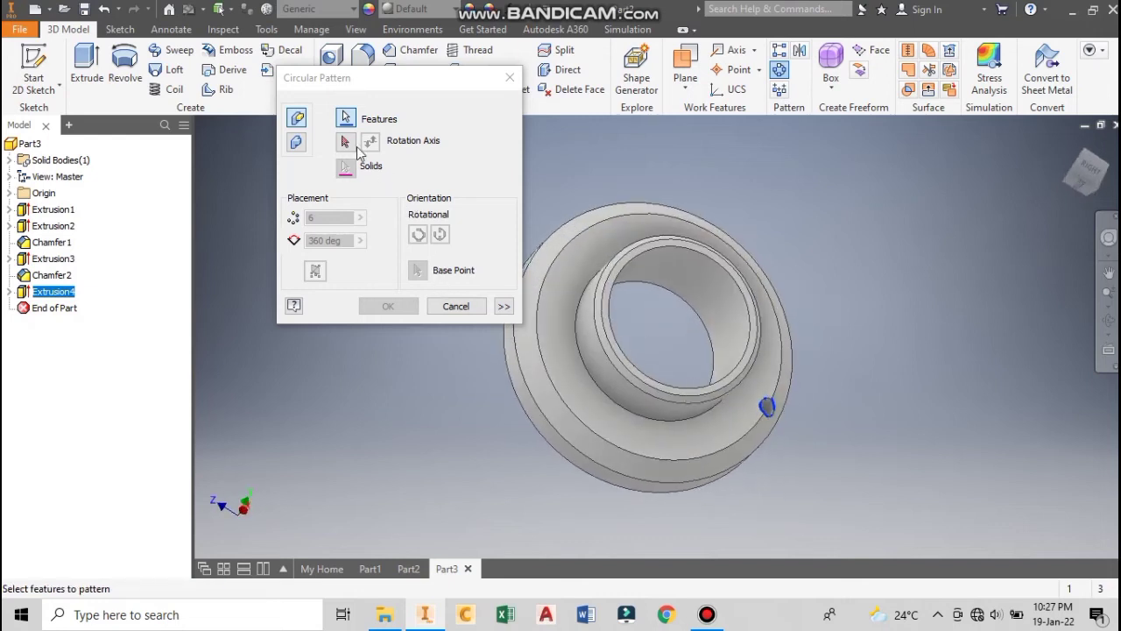
{"action": "left_click", "coordinate": [346, 142]}
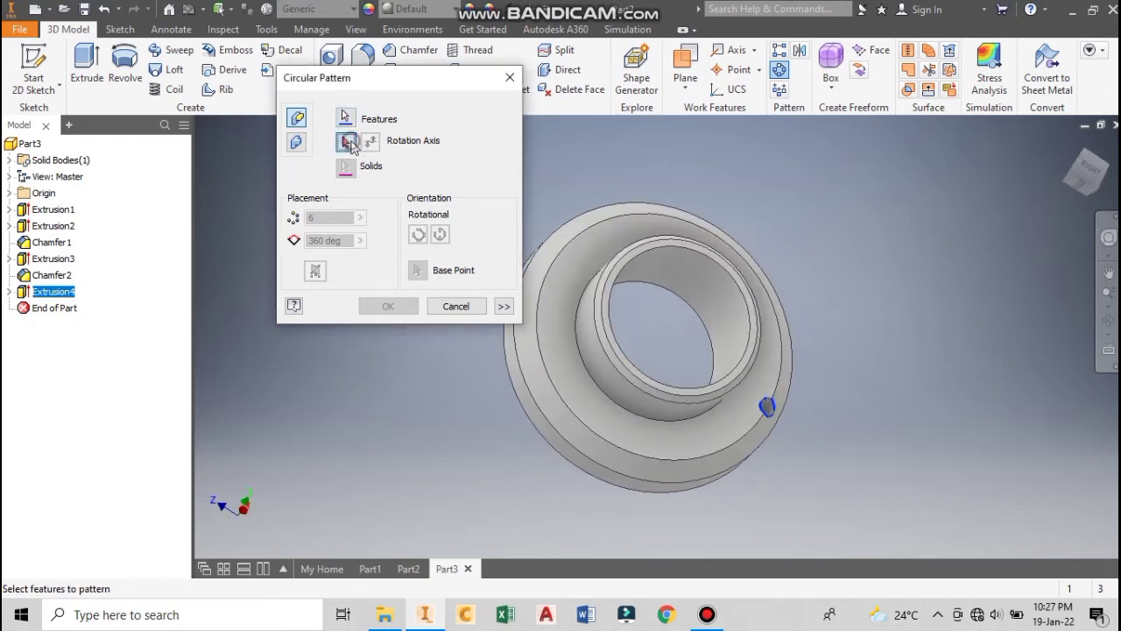
{"action": "left_click", "coordinate": [634, 403]}
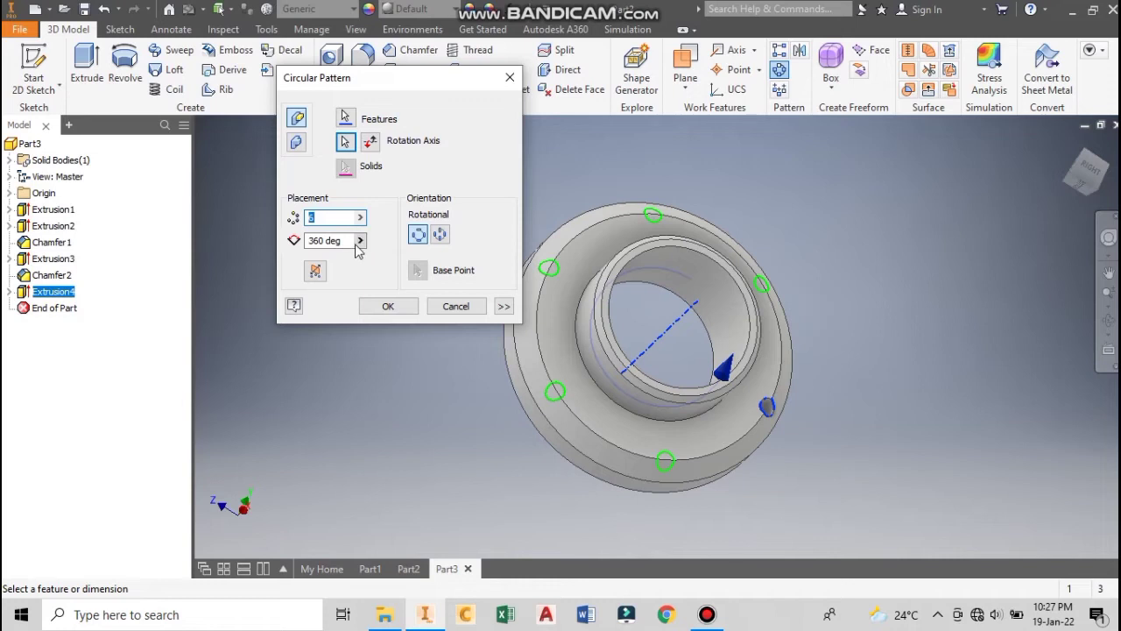
{"action": "type", "text": "20"}
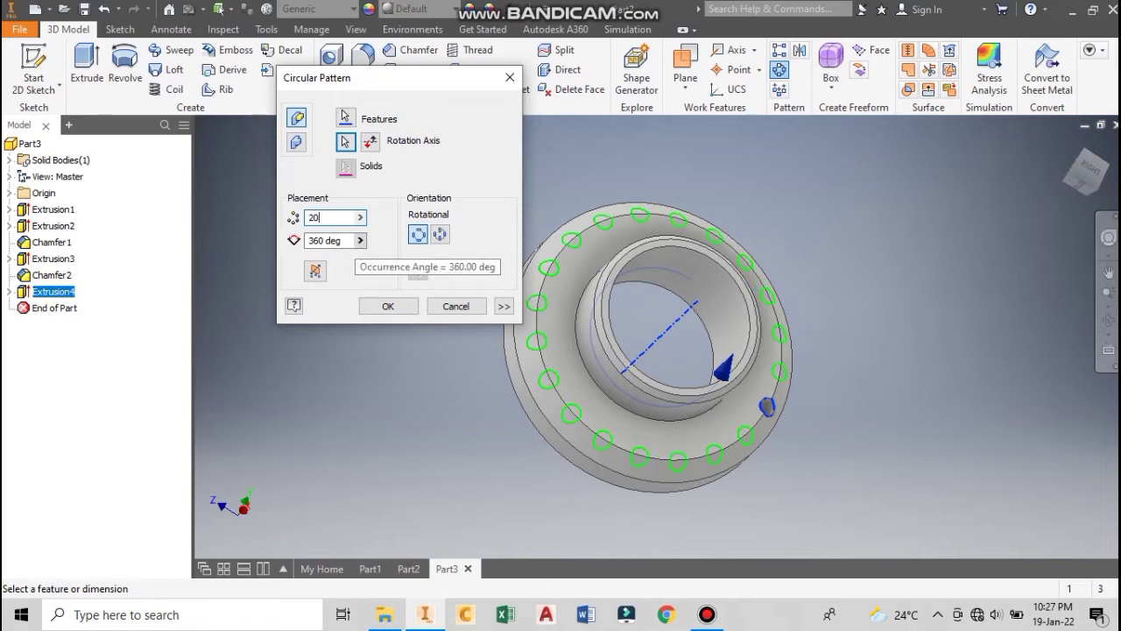
{"action": "left_click", "coordinate": [388, 308]}
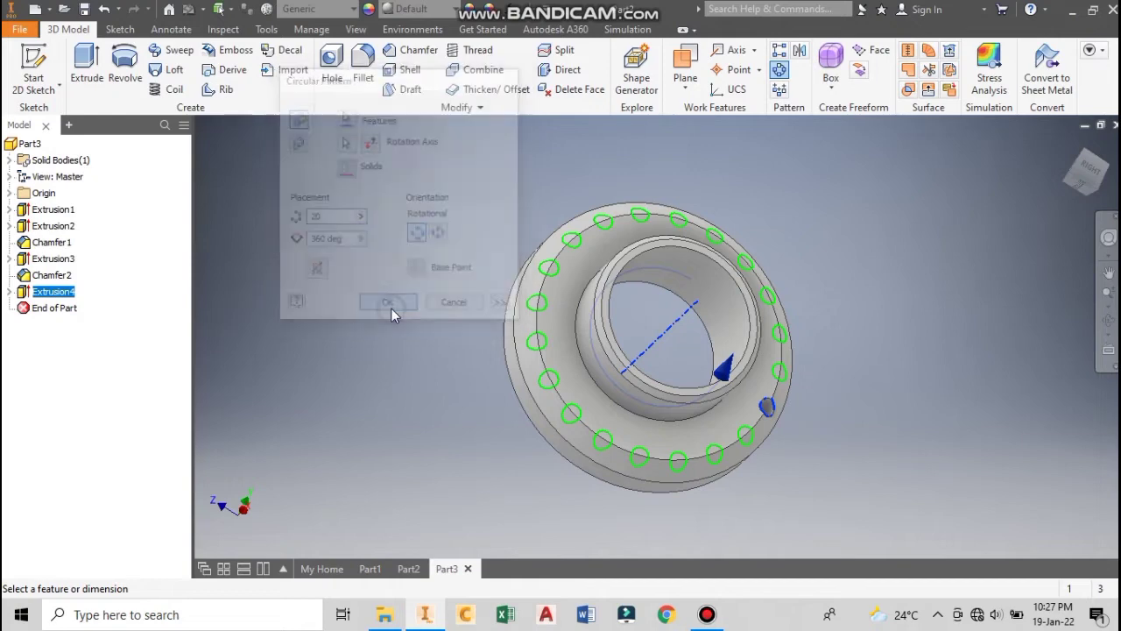
{"action": "left_click", "coordinate": [1091, 172]}
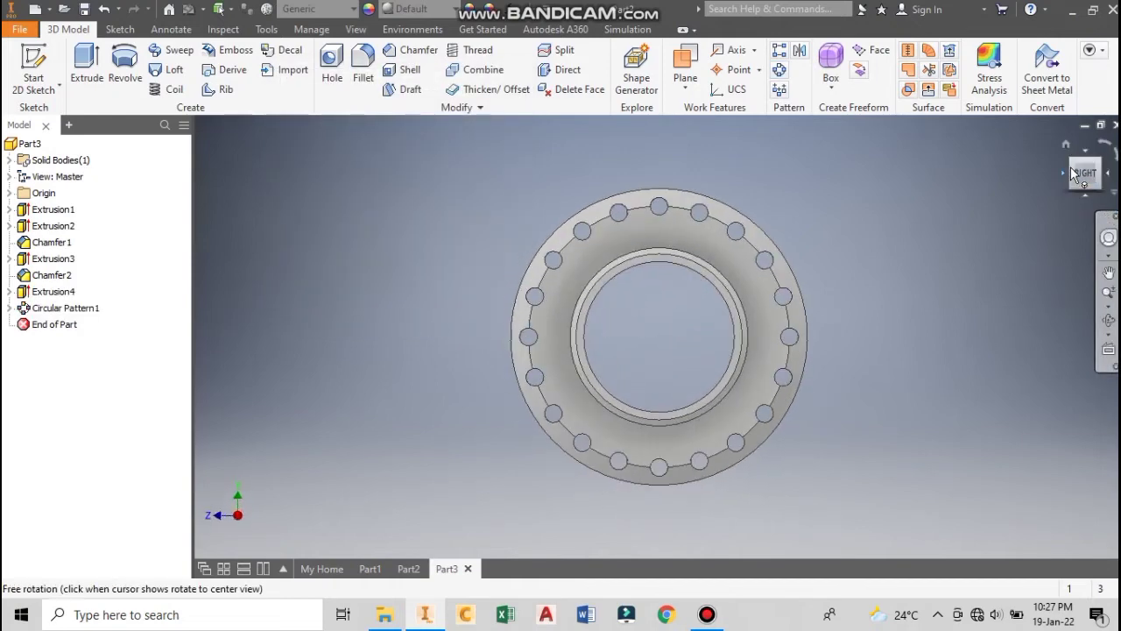
{"action": "left_click", "coordinate": [1074, 167]}
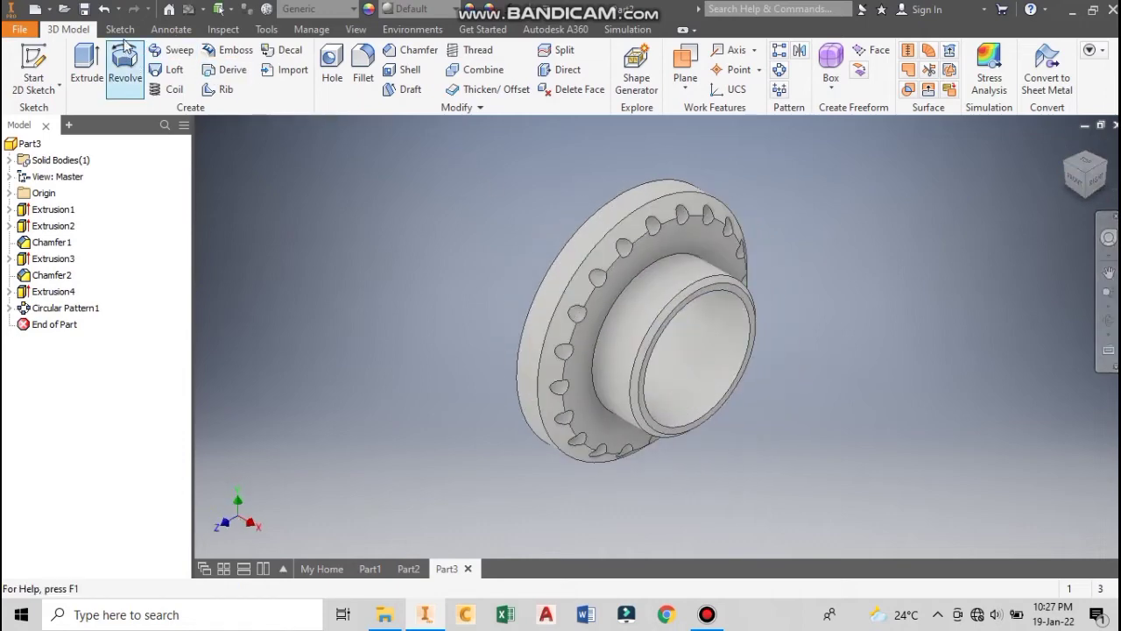
{"action": "left_click", "coordinate": [469, 53]}
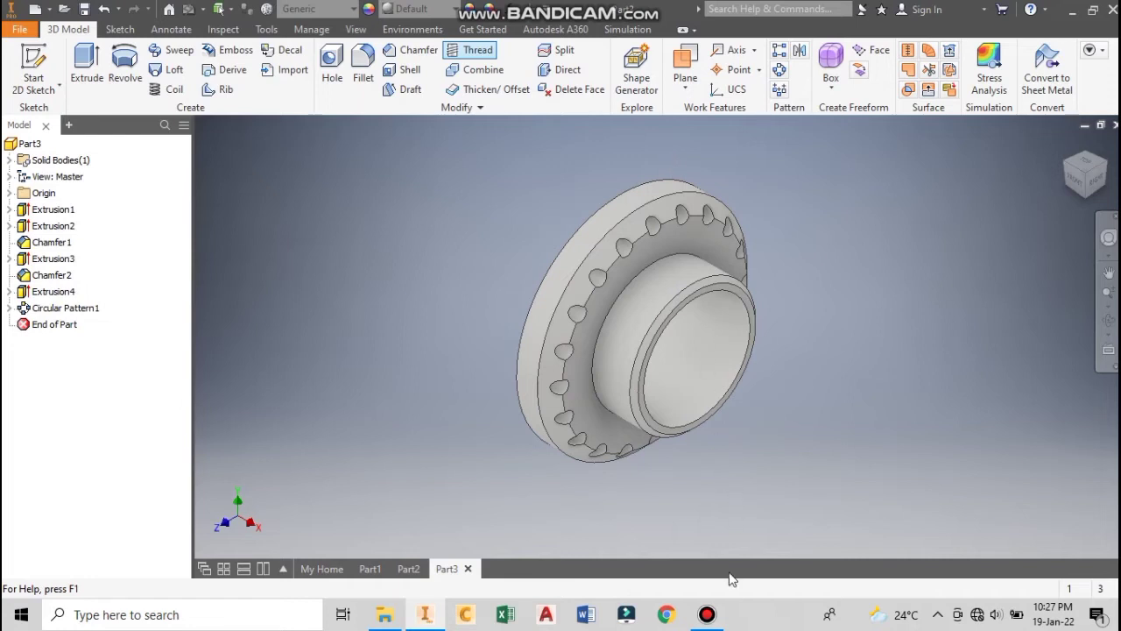
{"action": "left_click", "coordinate": [710, 615]}
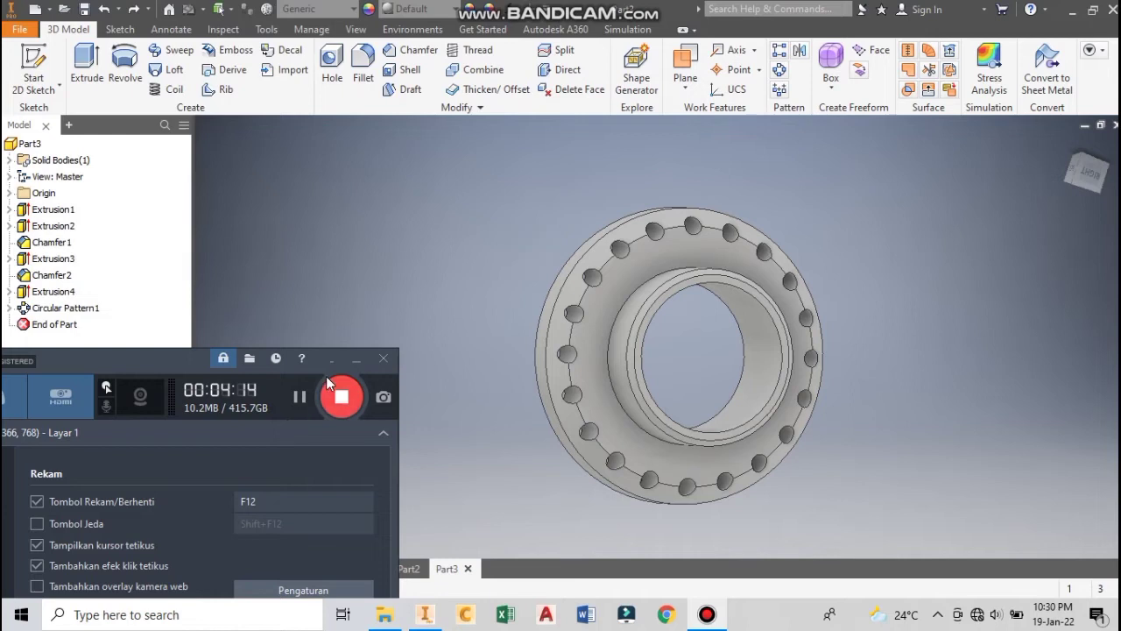
{"action": "left_click", "coordinate": [354, 359]}
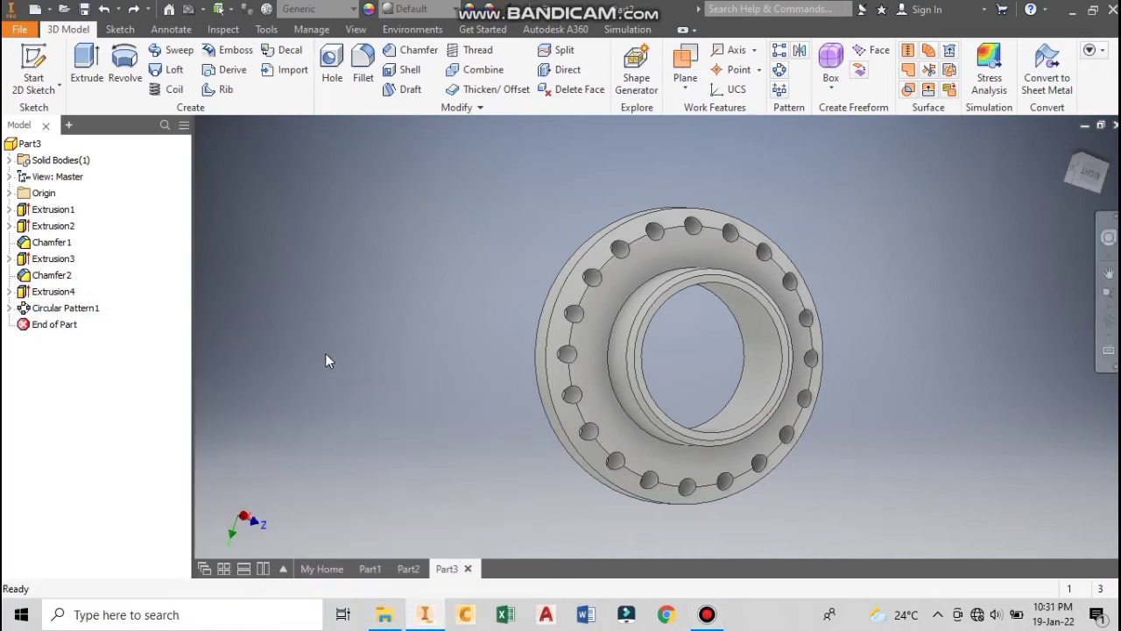
Start a 1 mm Shell that removes the disc's flat back face and the central bore's cylindrical wall.
{"action": "middle_click_drag", "start_coordinate": [448, 419], "coordinate": [467, 286], "text": "shift"}
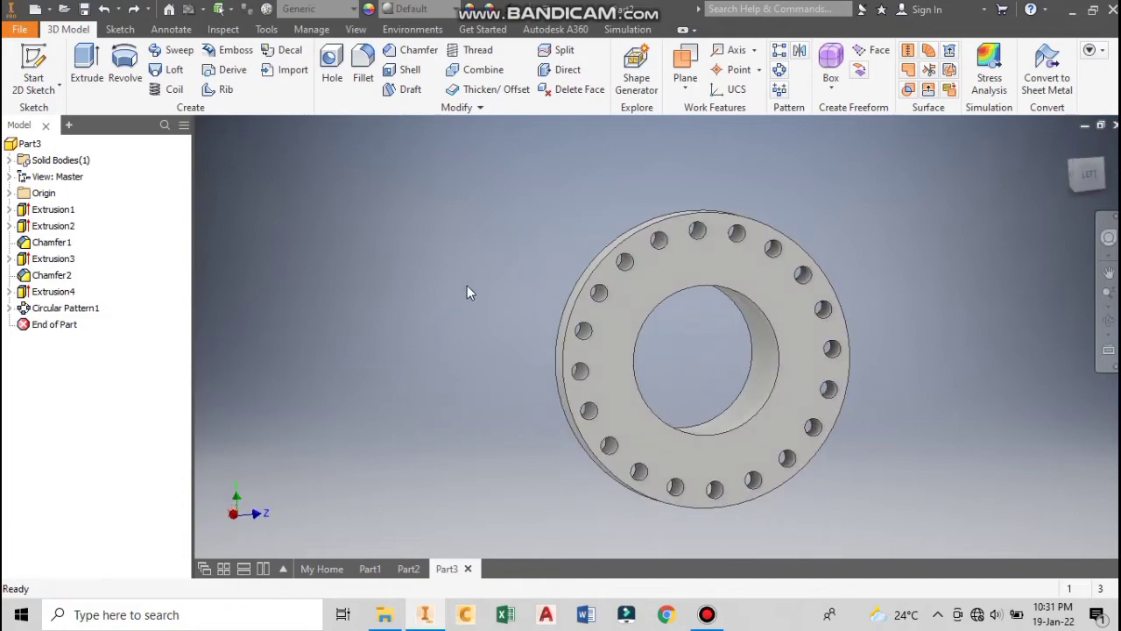
{"action": "left_click", "coordinate": [404, 69]}
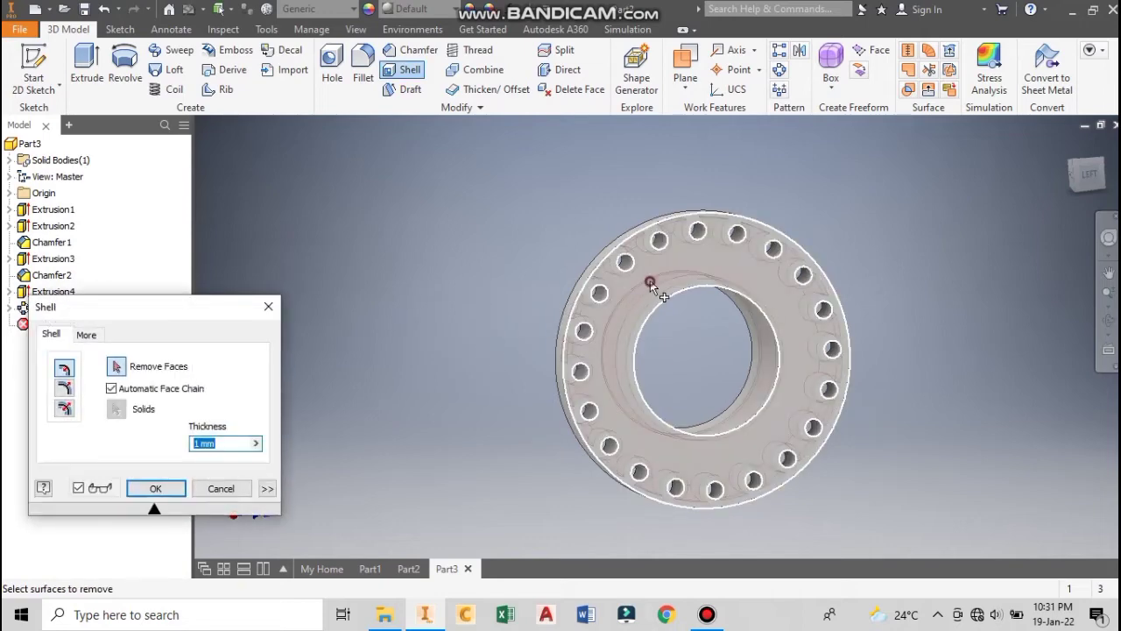
{"action": "left_click", "coordinate": [650, 282]}
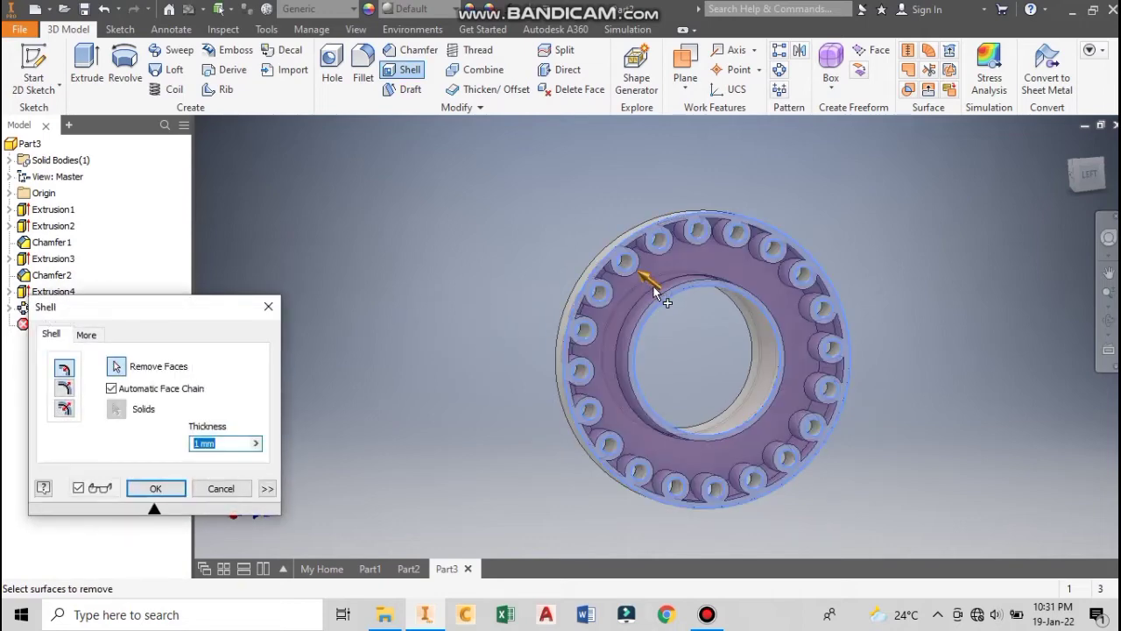
{"action": "middle_click_drag", "start_coordinate": [667, 391], "coordinate": [659, 337], "text": "shift"}
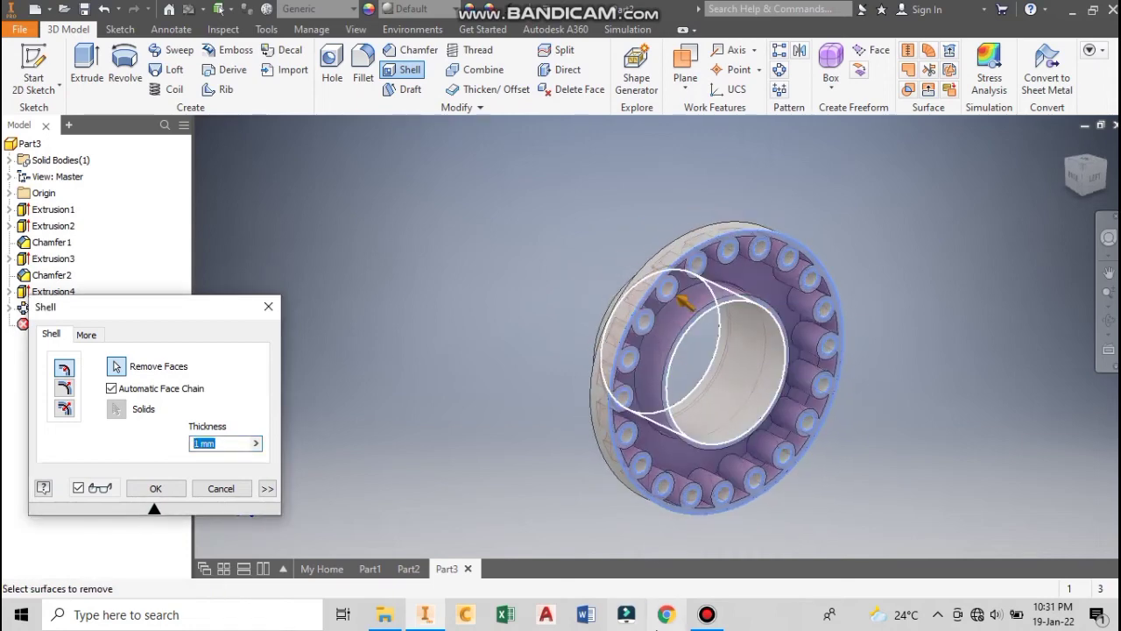
{"action": "left_click", "coordinate": [670, 344]}
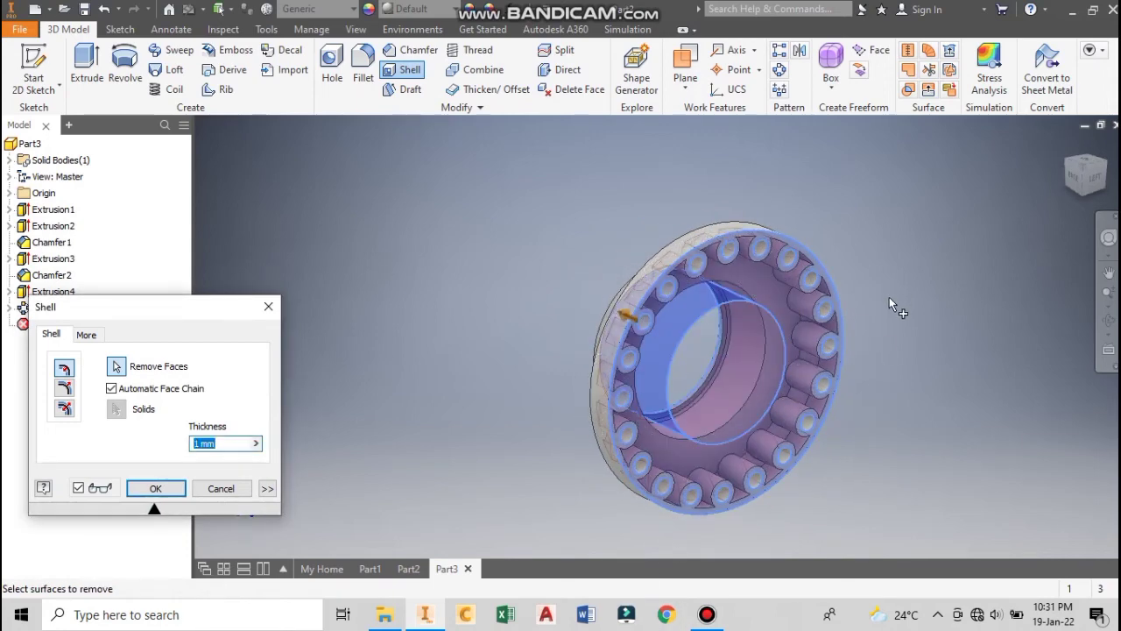
Add the walls of all 20 small holes to the removed faces and complete the 1 mm inside shell.
{"action": "left_click", "coordinate": [826, 341]}
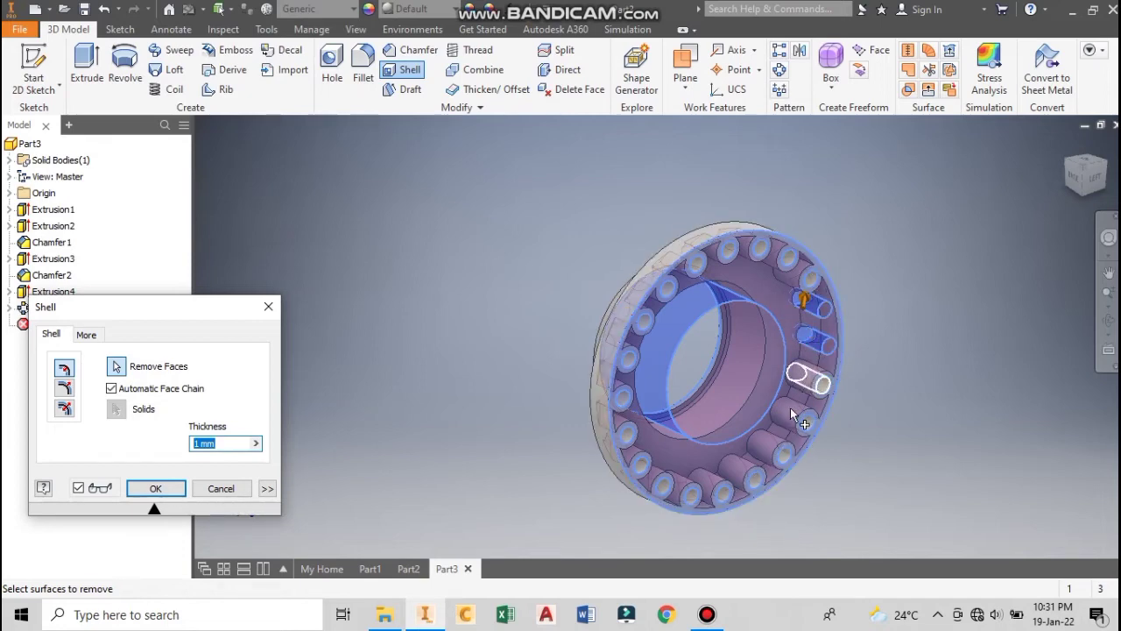
{"action": "left_click", "coordinate": [791, 409]}
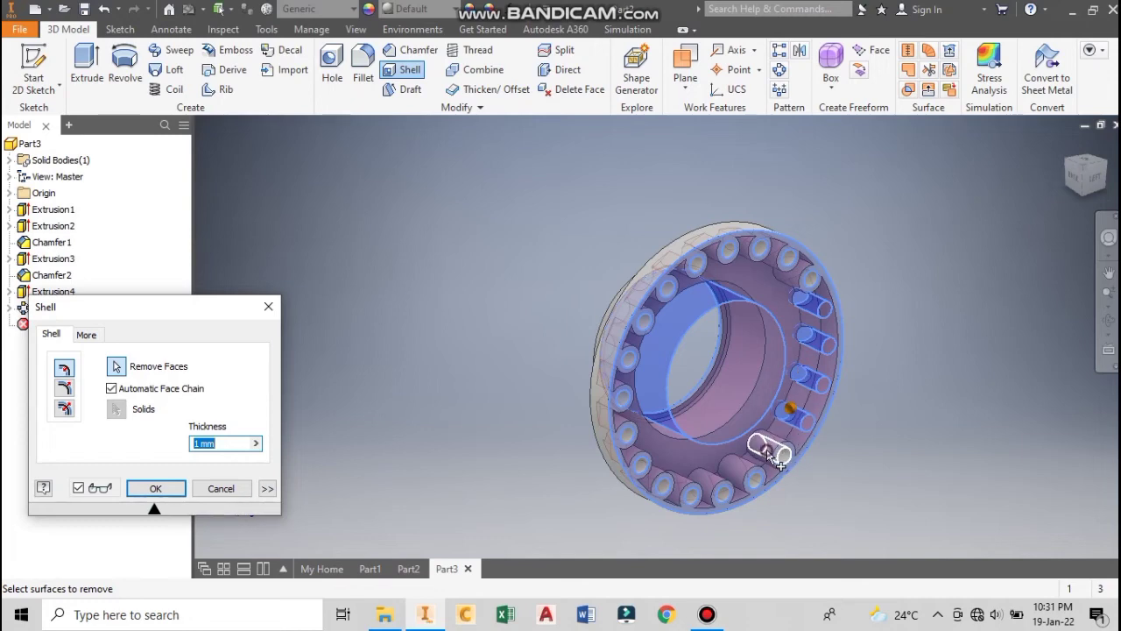
{"action": "left_click", "coordinate": [729, 473]}
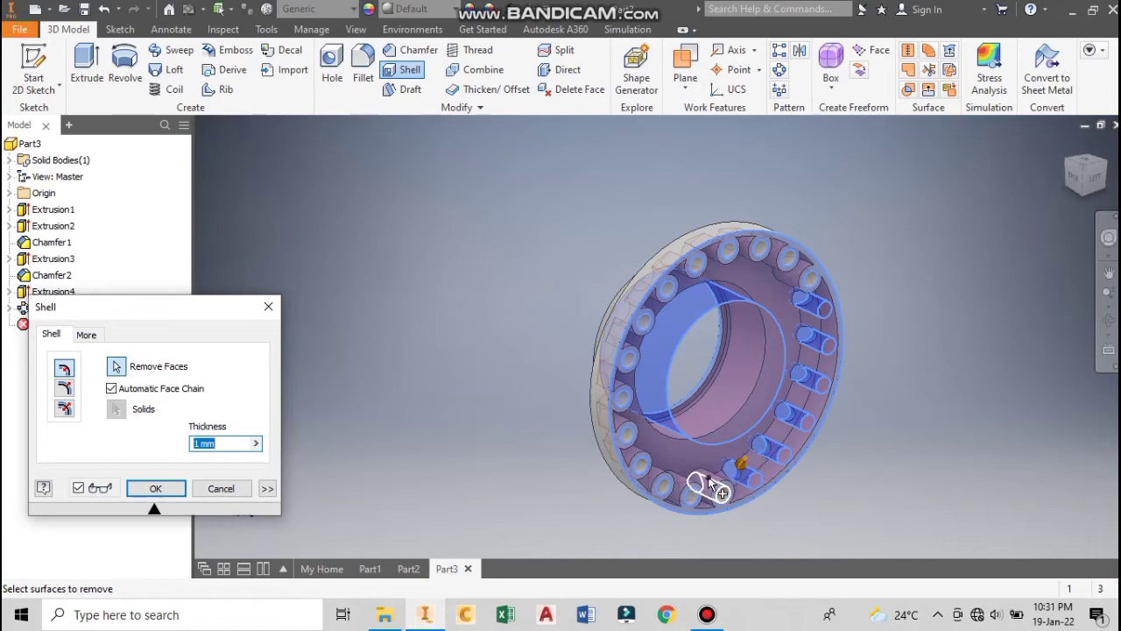
{"action": "left_click", "coordinate": [688, 488]}
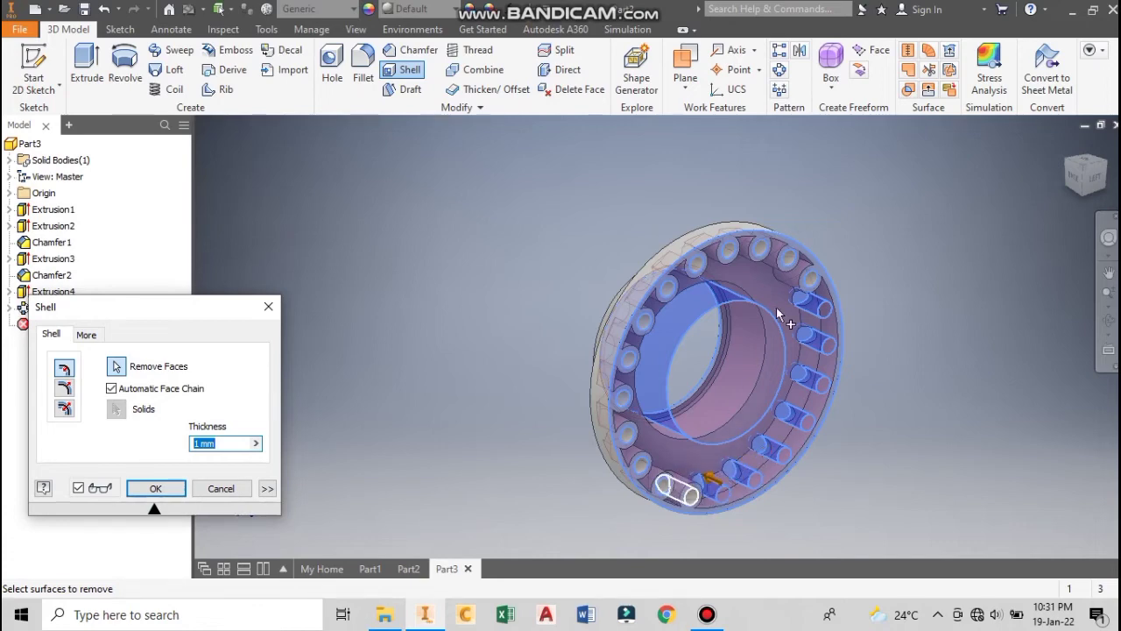
{"action": "left_click", "coordinate": [792, 280]}
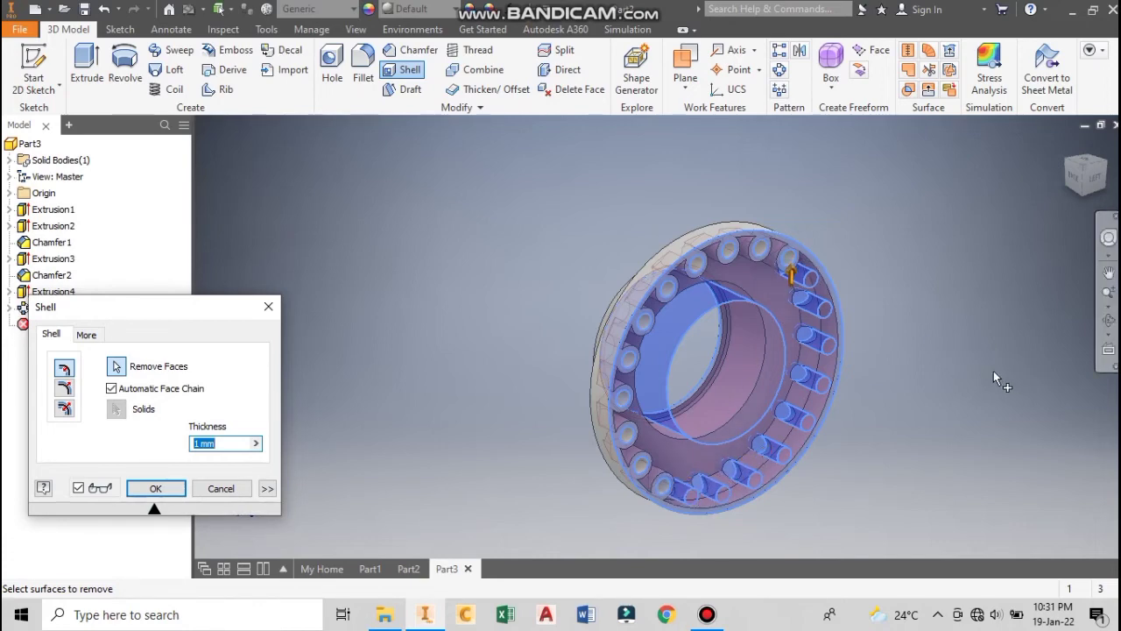
{"action": "middle_click_drag", "start_coordinate": [961, 423], "coordinate": [895, 362], "text": "shift"}
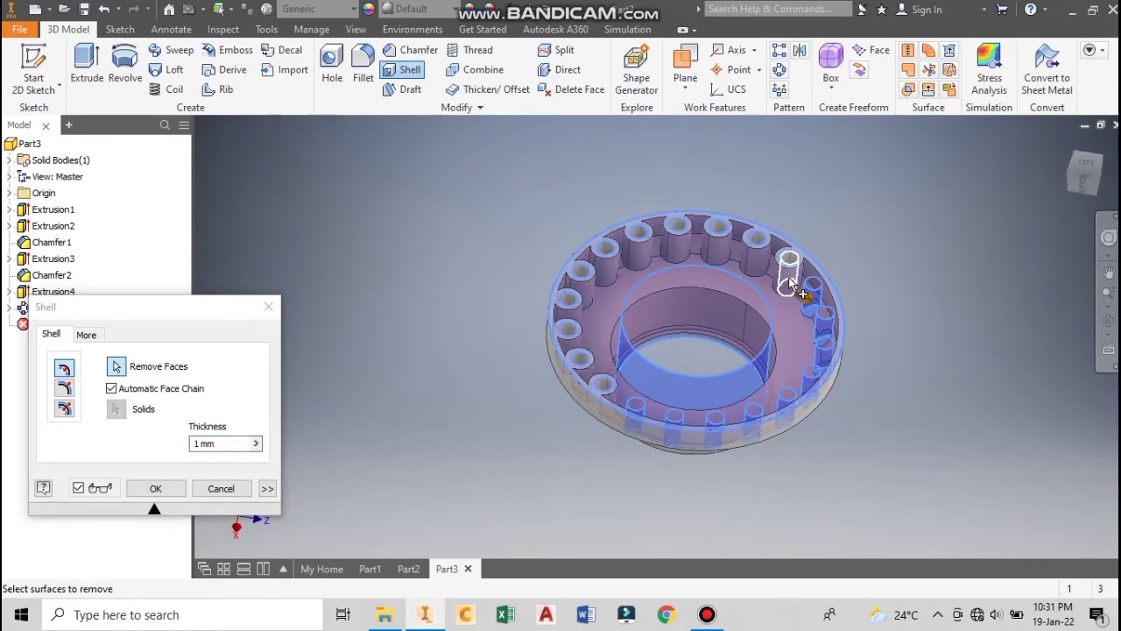
{"action": "left_click", "coordinate": [764, 267]}
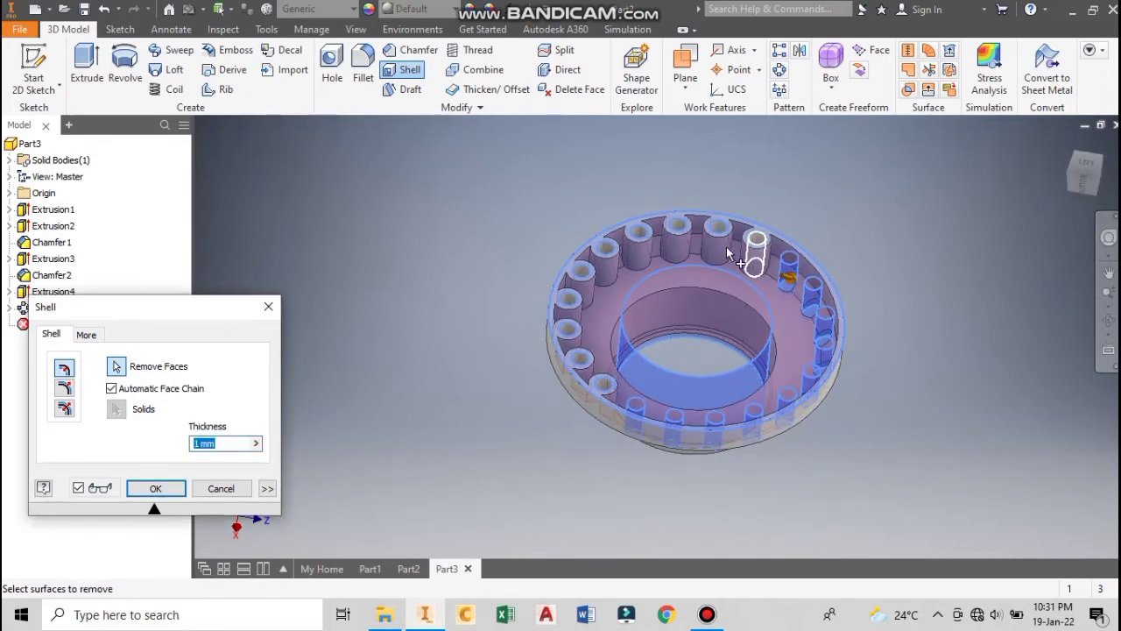
{"action": "left_click", "coordinate": [753, 249]}
{"action": "left_click", "coordinate": [688, 251]}
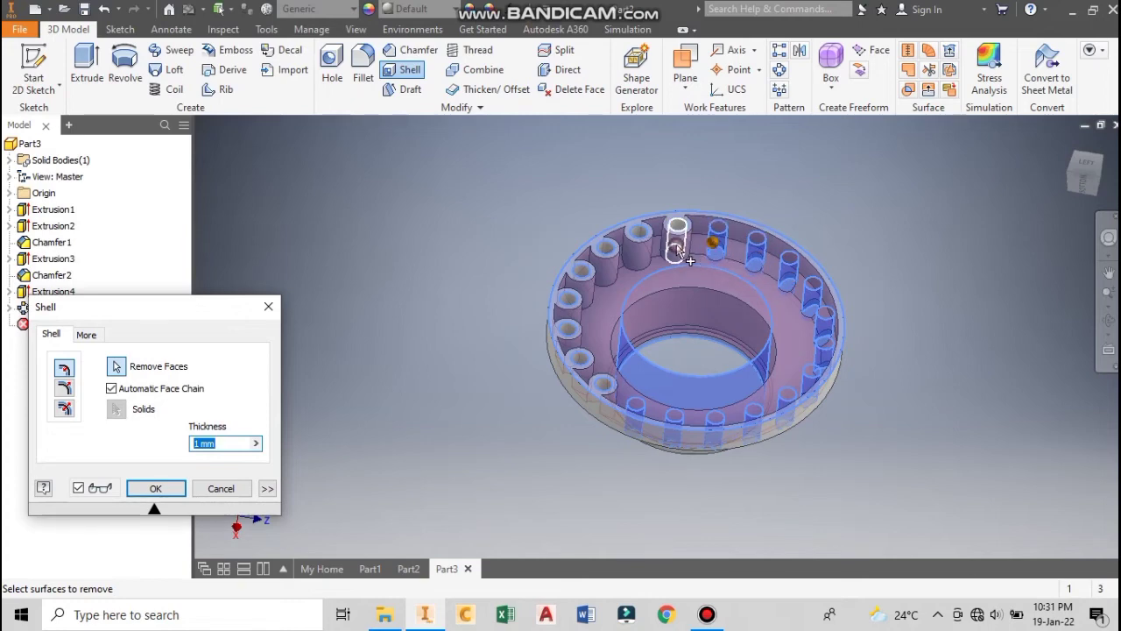
{"action": "left_click", "coordinate": [658, 254]}
{"action": "left_click", "coordinate": [631, 262]}
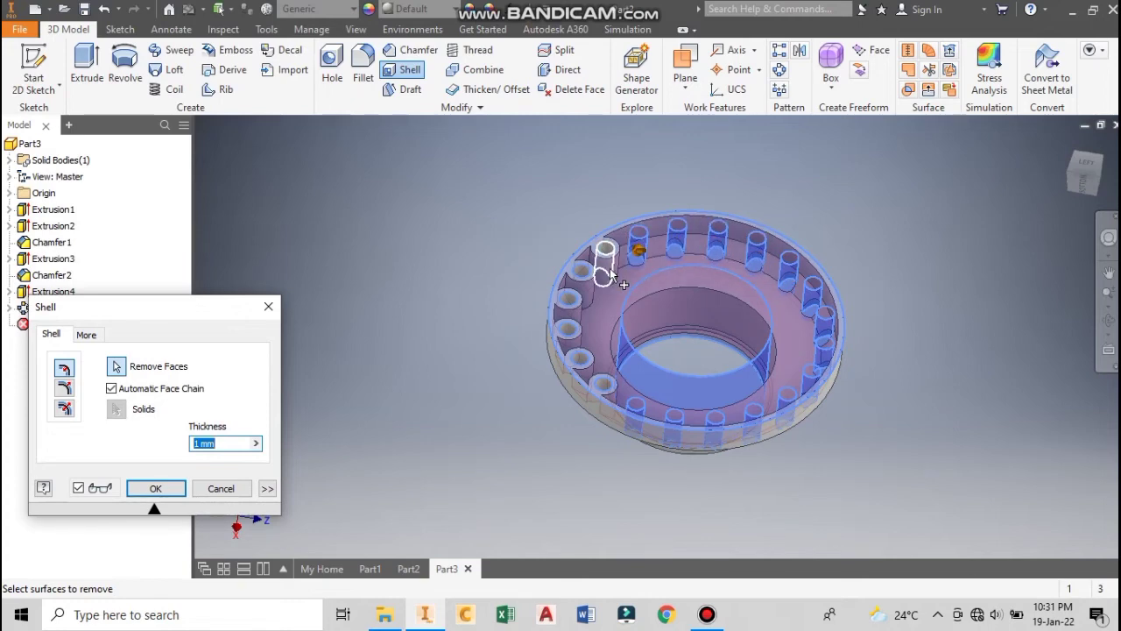
{"action": "left_click", "coordinate": [605, 275]}
{"action": "left_click", "coordinate": [580, 279]}
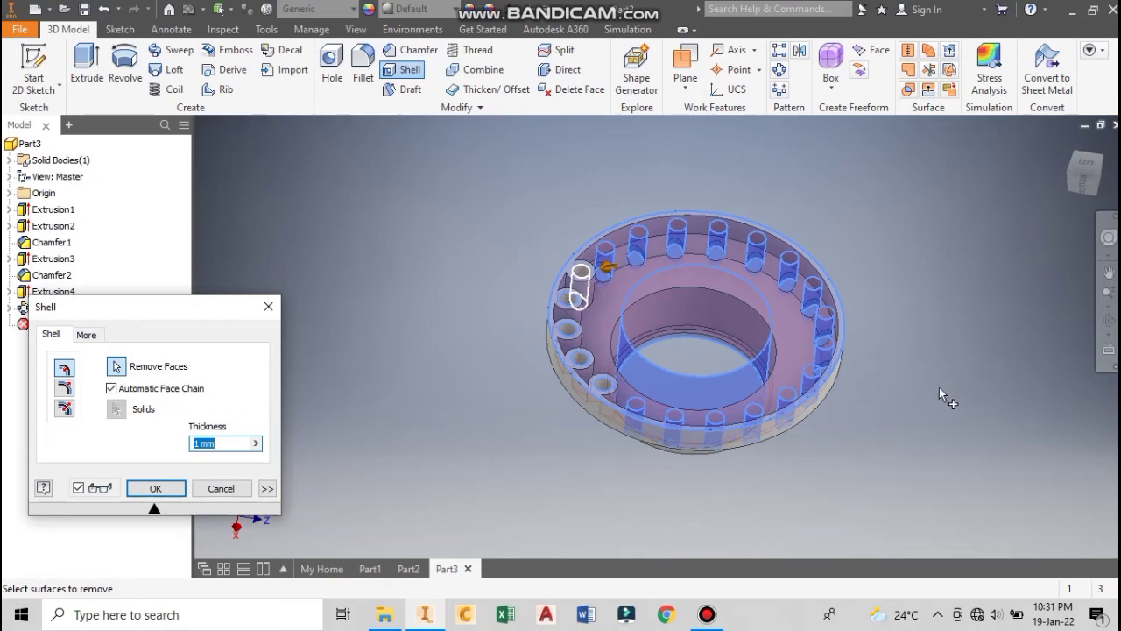
{"action": "middle_click_drag", "start_coordinate": [942, 407], "coordinate": [740, 386], "text": "shift"}
{"action": "left_click", "coordinate": [606, 279]}
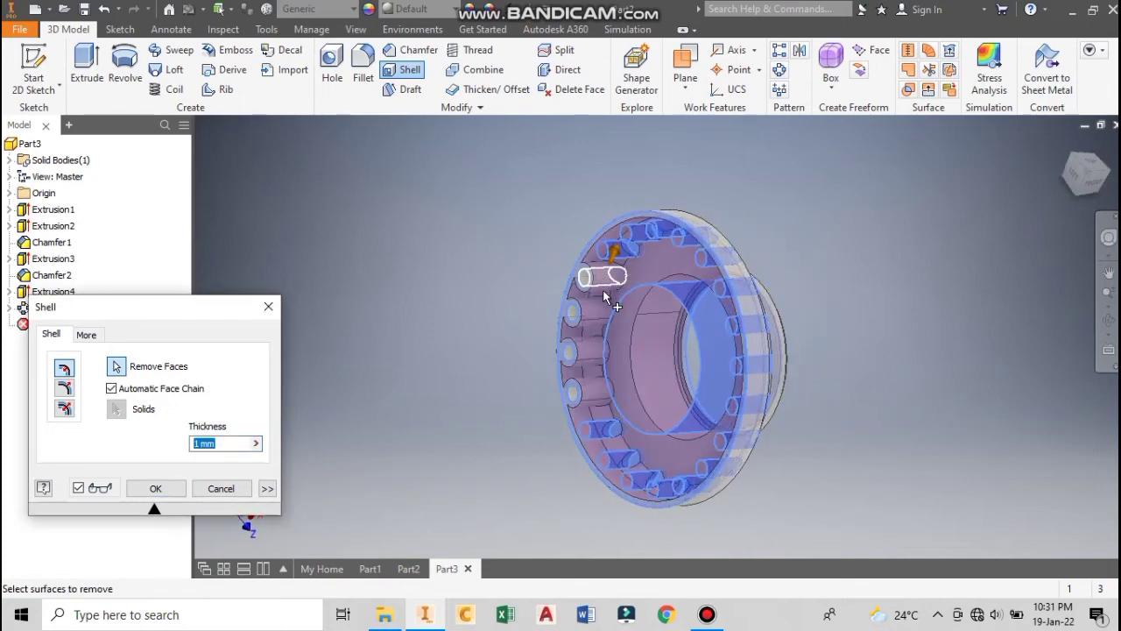
{"action": "left_click", "coordinate": [593, 311]}
{"action": "left_click", "coordinate": [588, 348]}
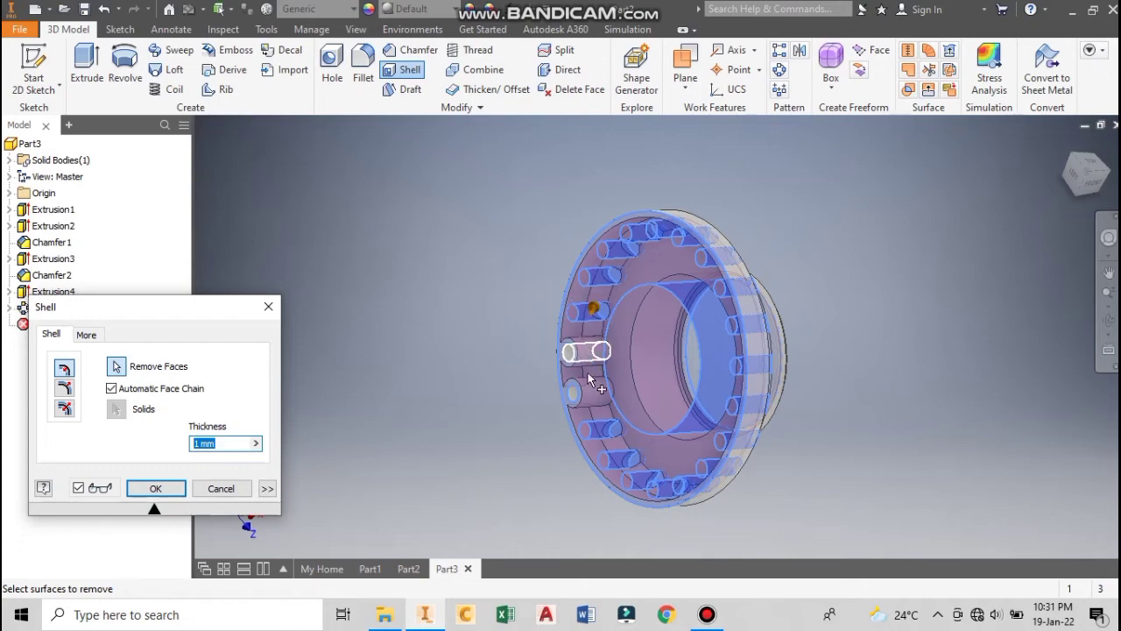
{"action": "left_click", "coordinate": [591, 392]}
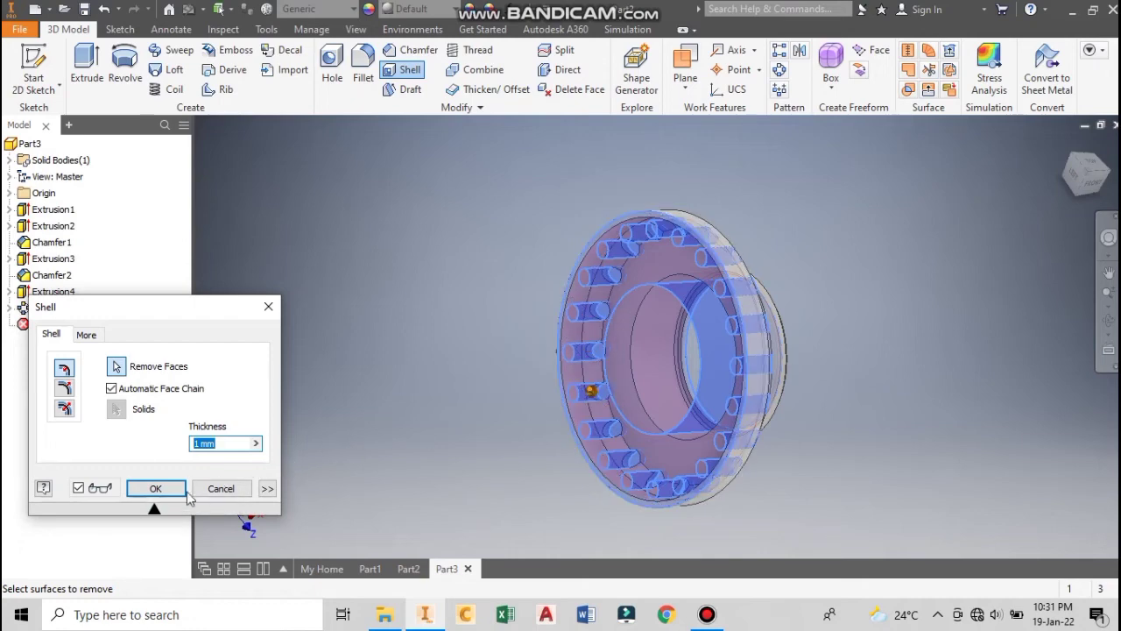
{"action": "left_click", "coordinate": [155, 488]}
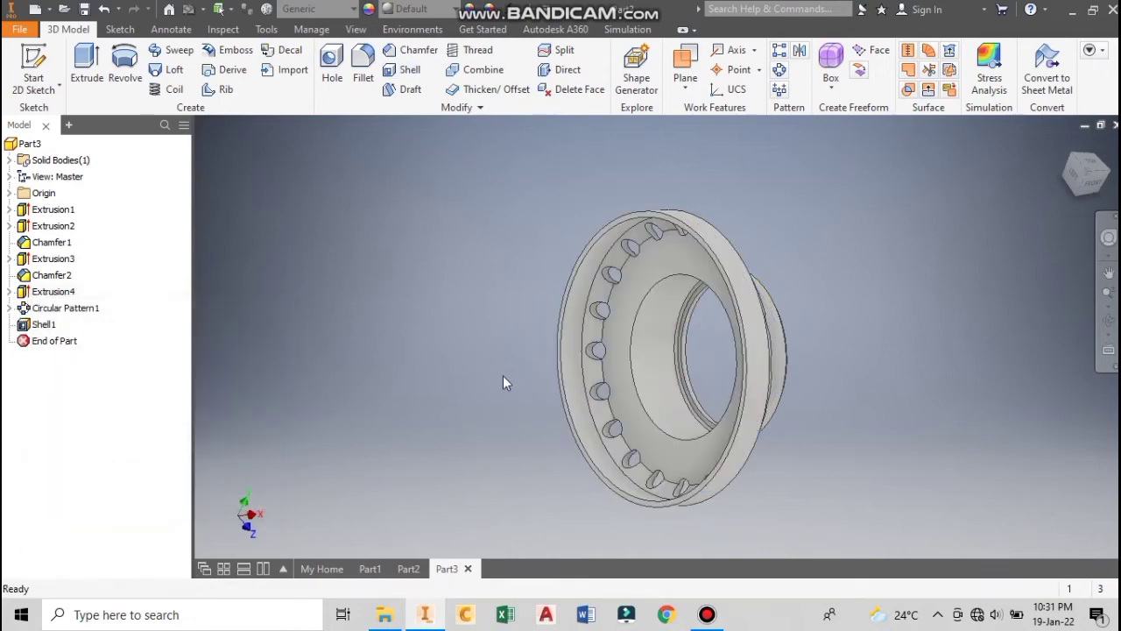
Assign the Steel material from the Inventor Material Library to the shelled part.
{"action": "key", "text": "F4"}
{"action": "left_click_drag", "start_coordinate": [511, 360], "coordinate": [712, 346]}
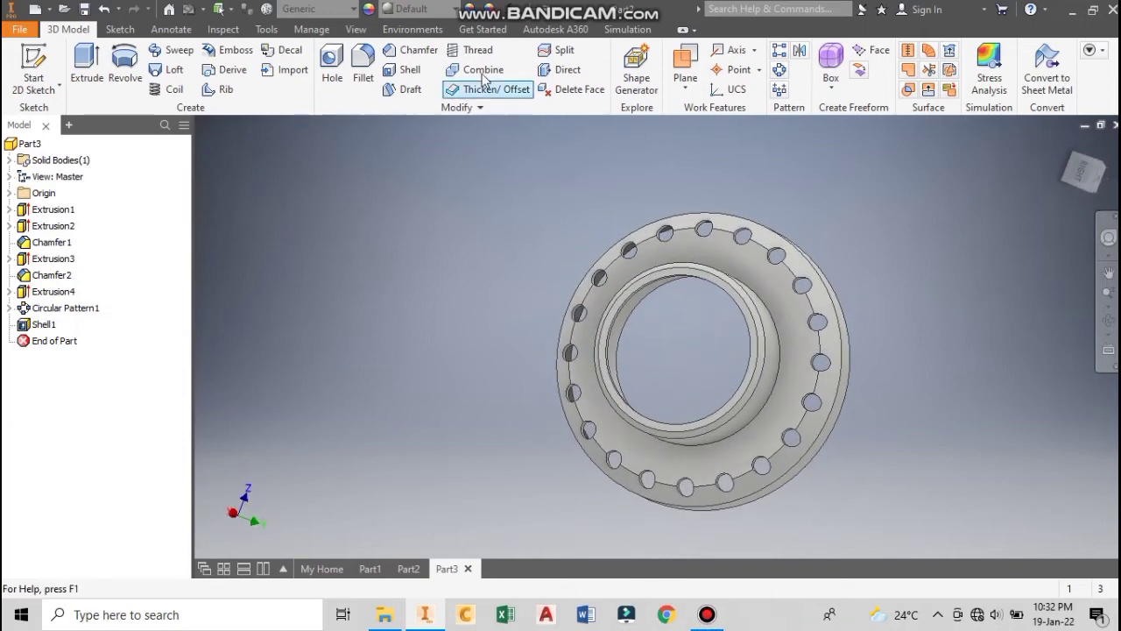
{"action": "left_click", "coordinate": [353, 9]}
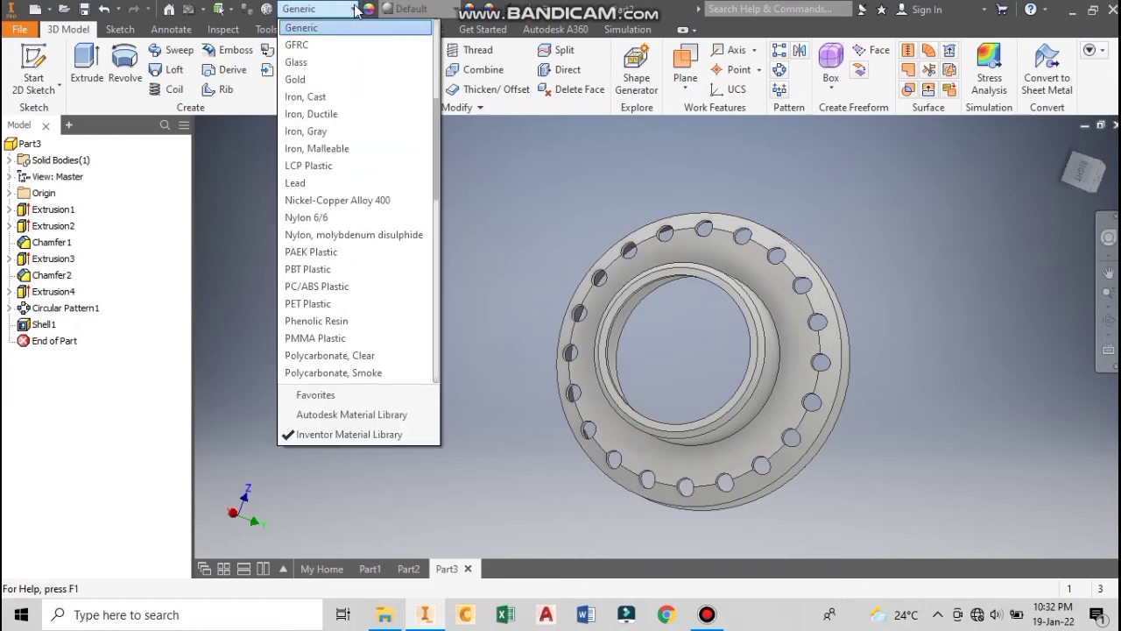
{"action": "key", "text": "s"}
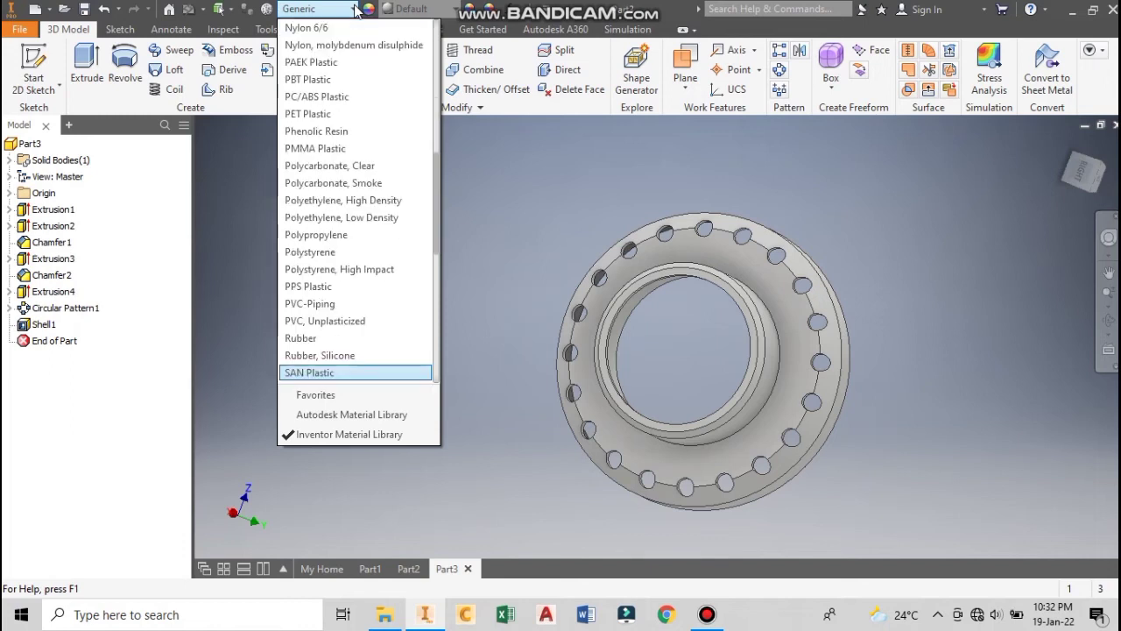
{"action": "key", "text": "t"}
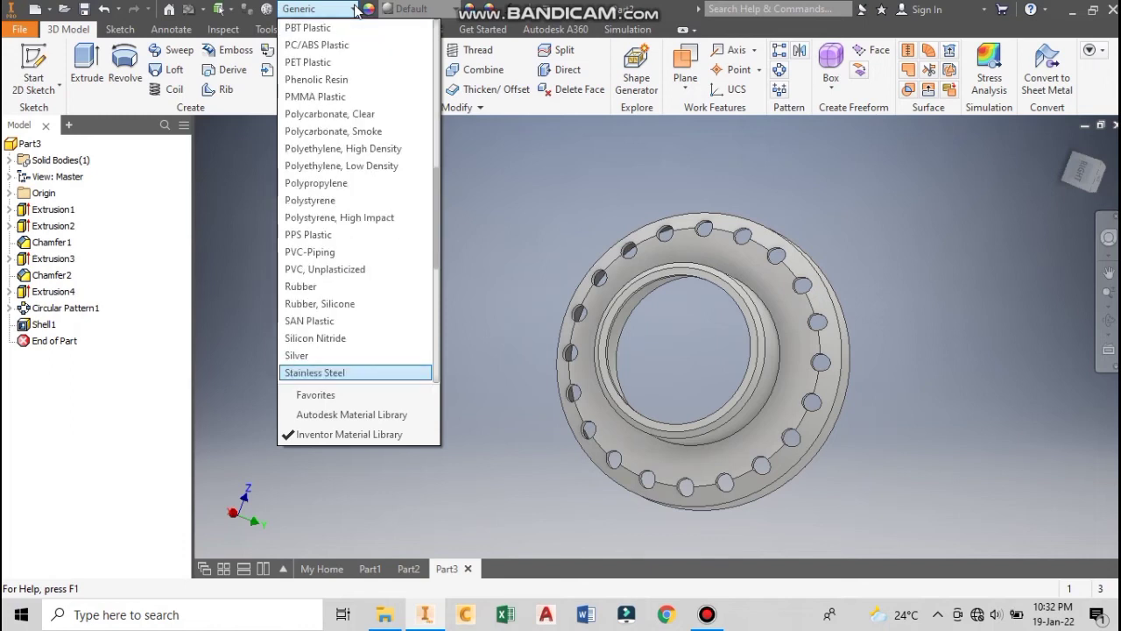
{"action": "key", "text": "Down"}
{"action": "key", "text": "Down"}
{"action": "key", "text": "Down"}
{"action": "key", "text": "Down"}
{"action": "key", "text": "Down"}
{"action": "key", "text": "Down"}
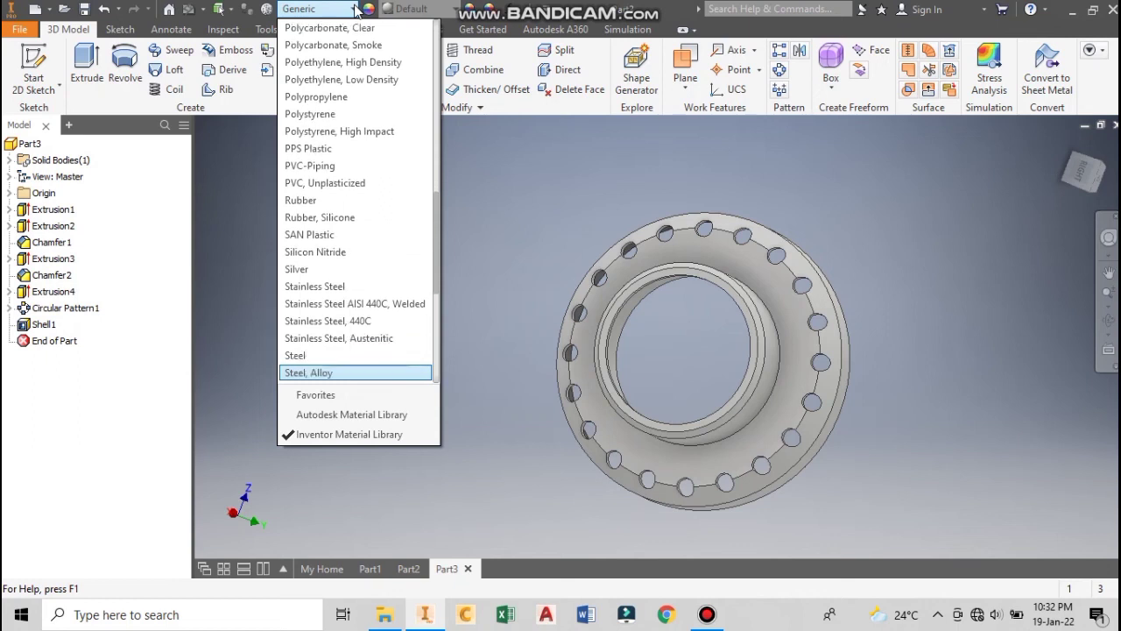
{"action": "key", "text": "Up"}
{"action": "key", "text": "Up"}
{"action": "key", "text": "Escape"}
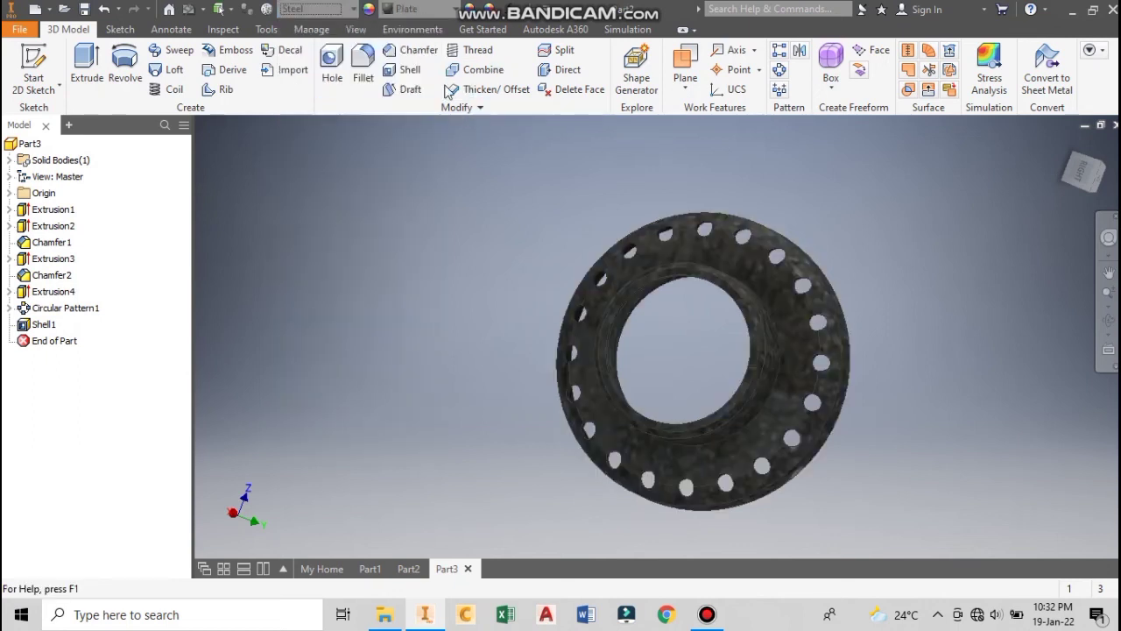
Change the part's material to Stainless Steel.
{"action": "left_click", "coordinate": [354, 9]}
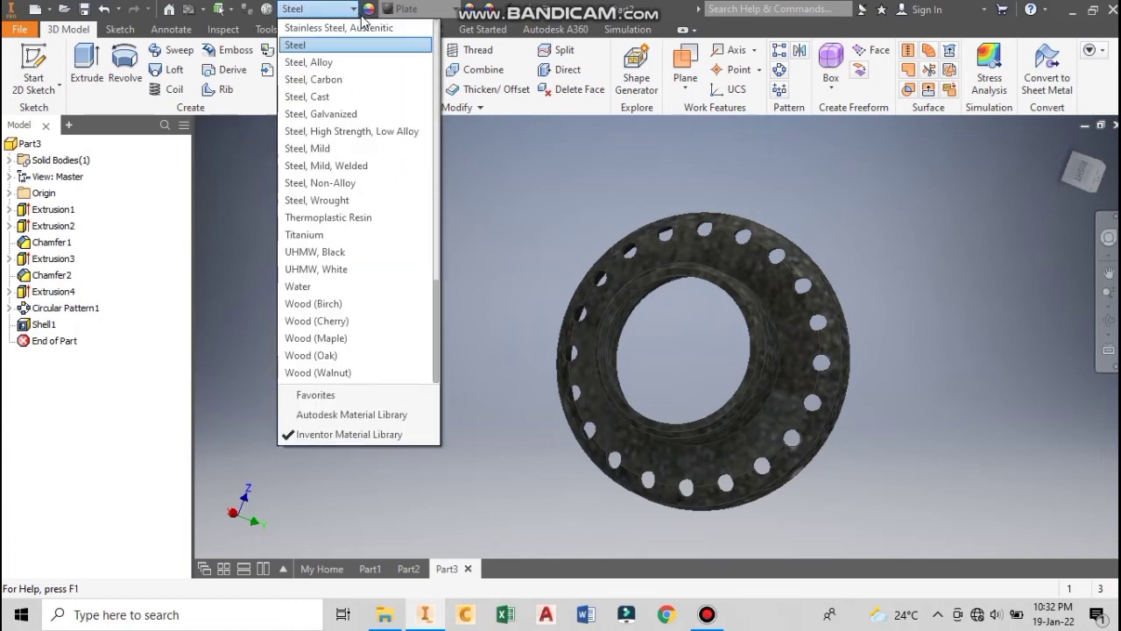
{"action": "scroll", "coordinate": [365, 52], "scroll_direction": "up", "scroll_amount": 2}
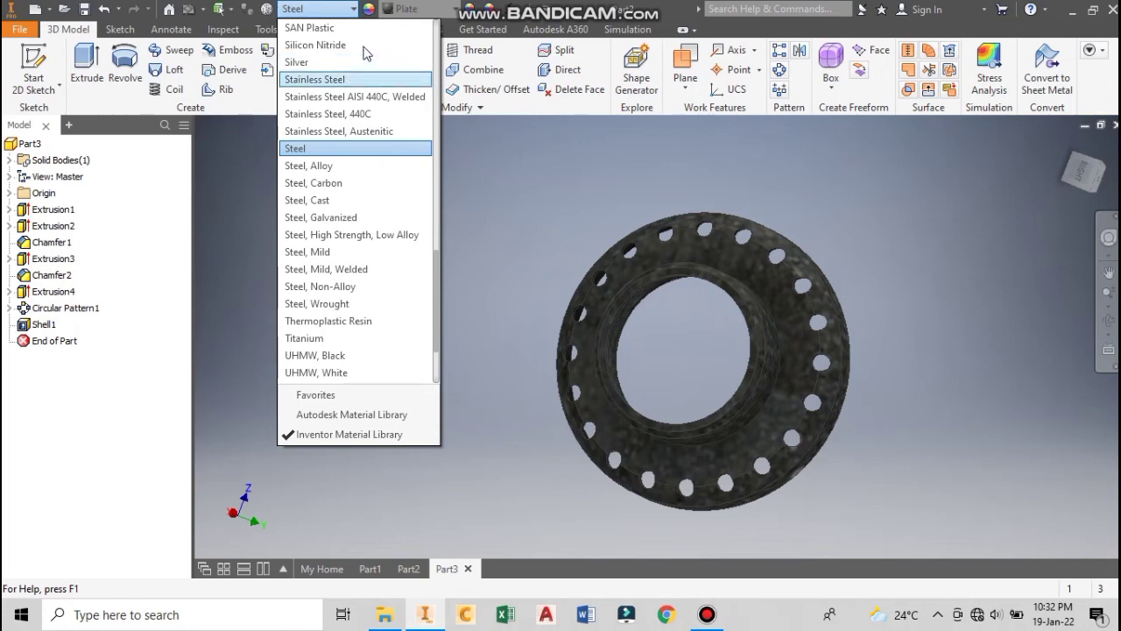
{"action": "left_click", "coordinate": [364, 77]}
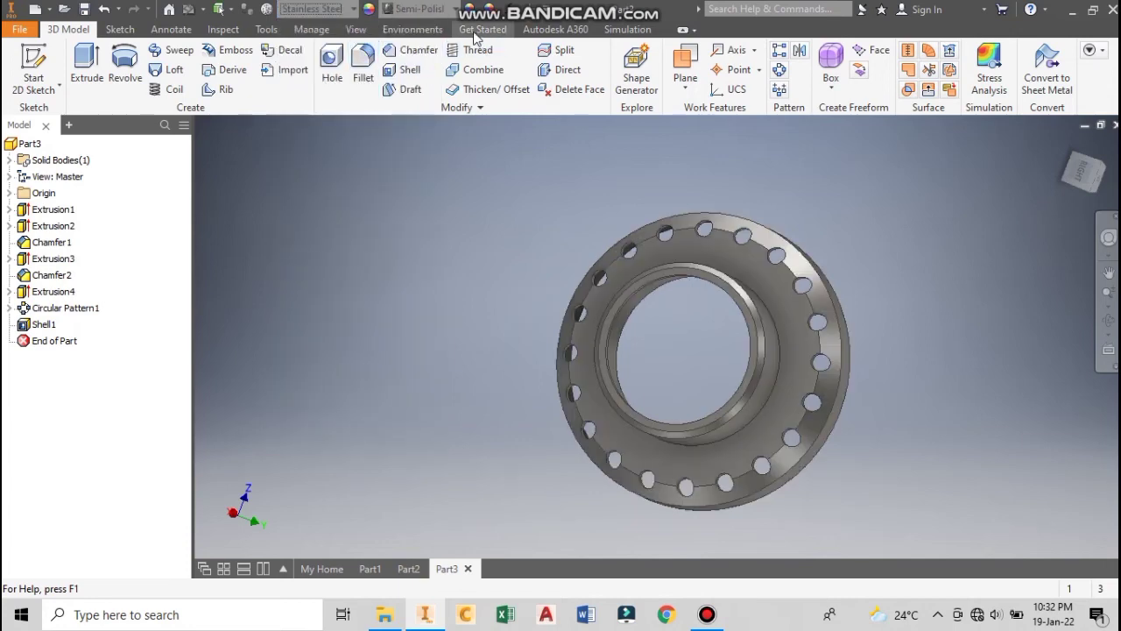
Try the Skid Plate appearance on the part and replace it with Plate - Blue.
{"action": "left_click", "coordinate": [455, 9]}
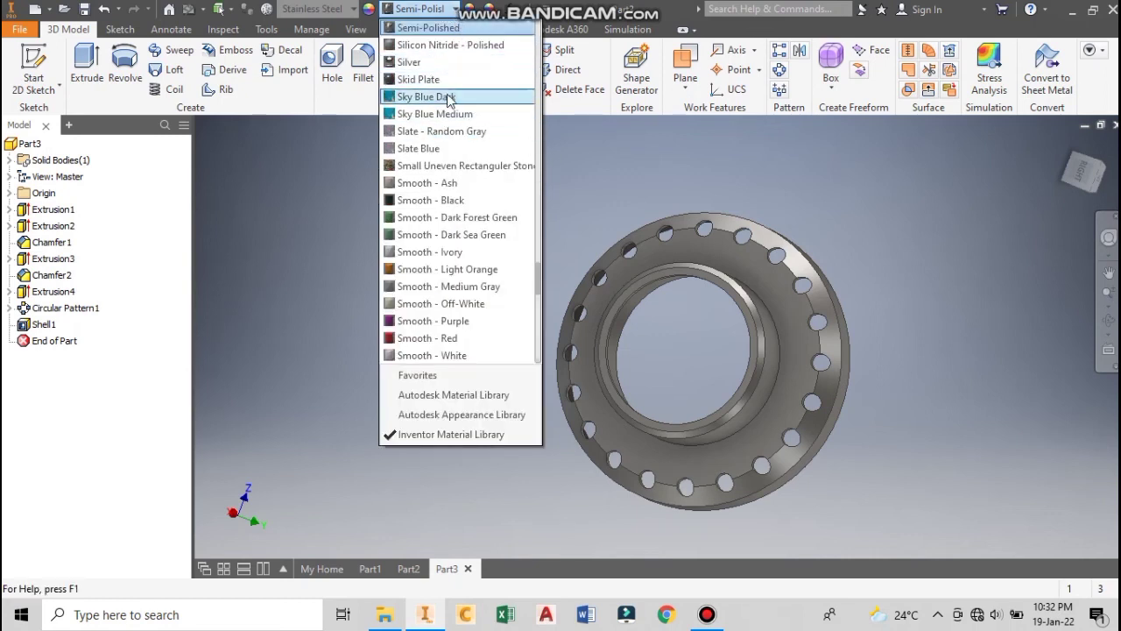
{"action": "left_click", "coordinate": [418, 80]}
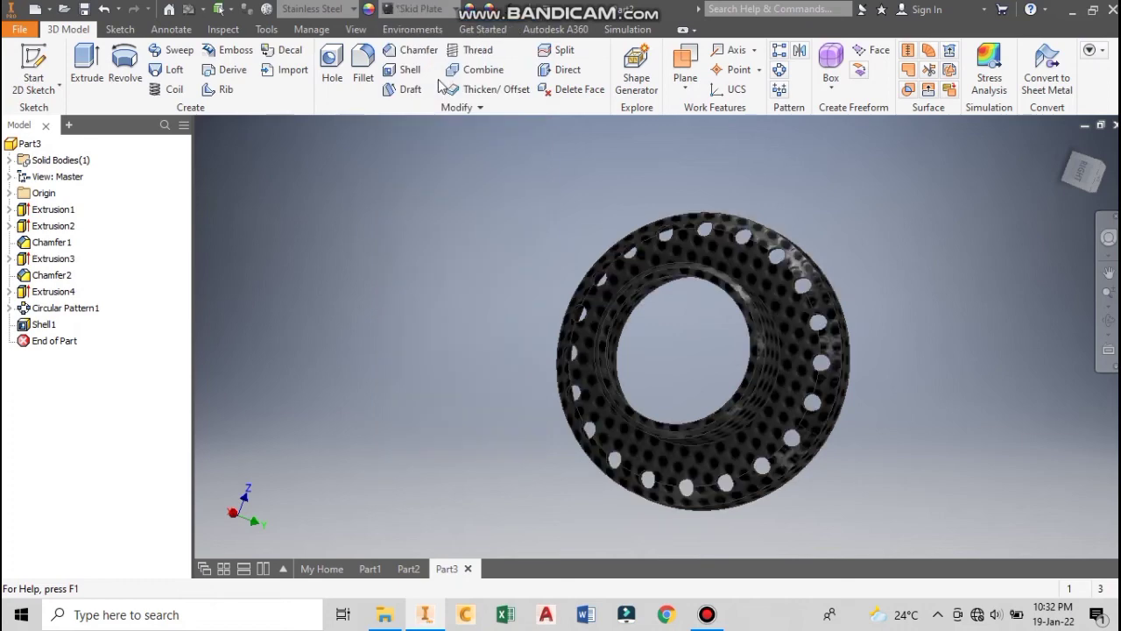
{"action": "left_click", "coordinate": [456, 9]}
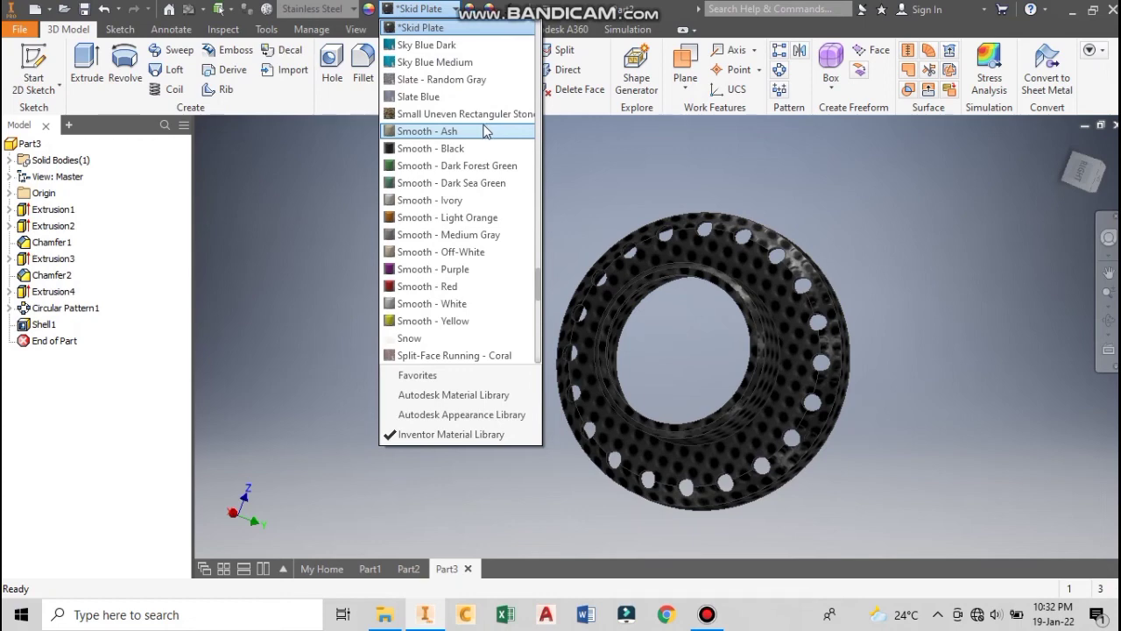
{"action": "scroll", "coordinate": [486, 130], "scroll_direction": "up", "scroll_amount": 10}
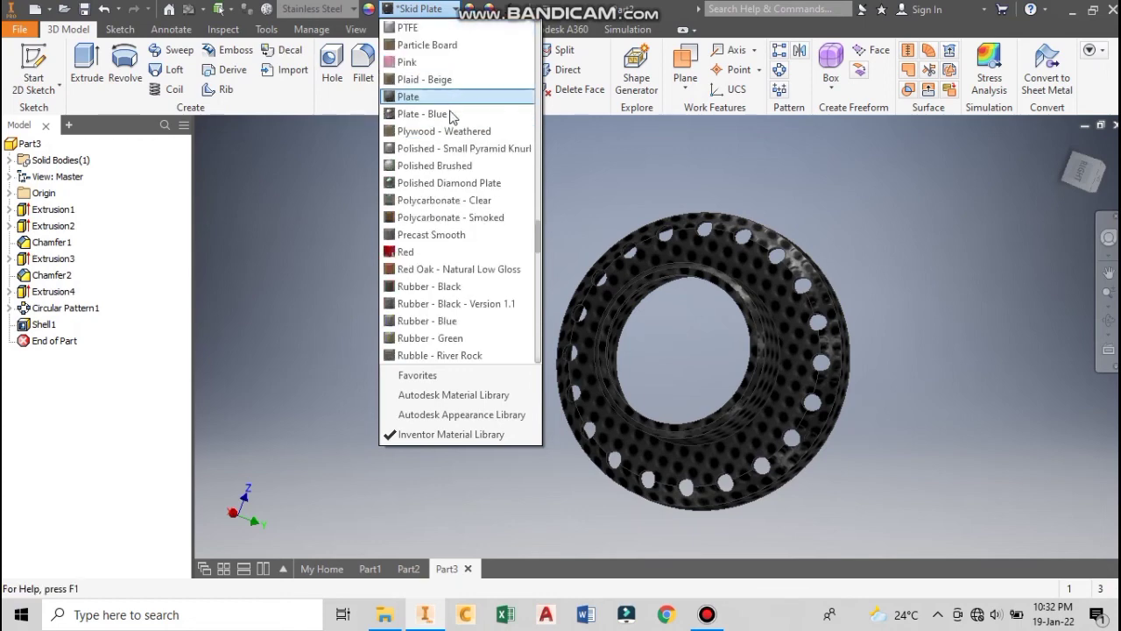
{"action": "left_click", "coordinate": [447, 115]}
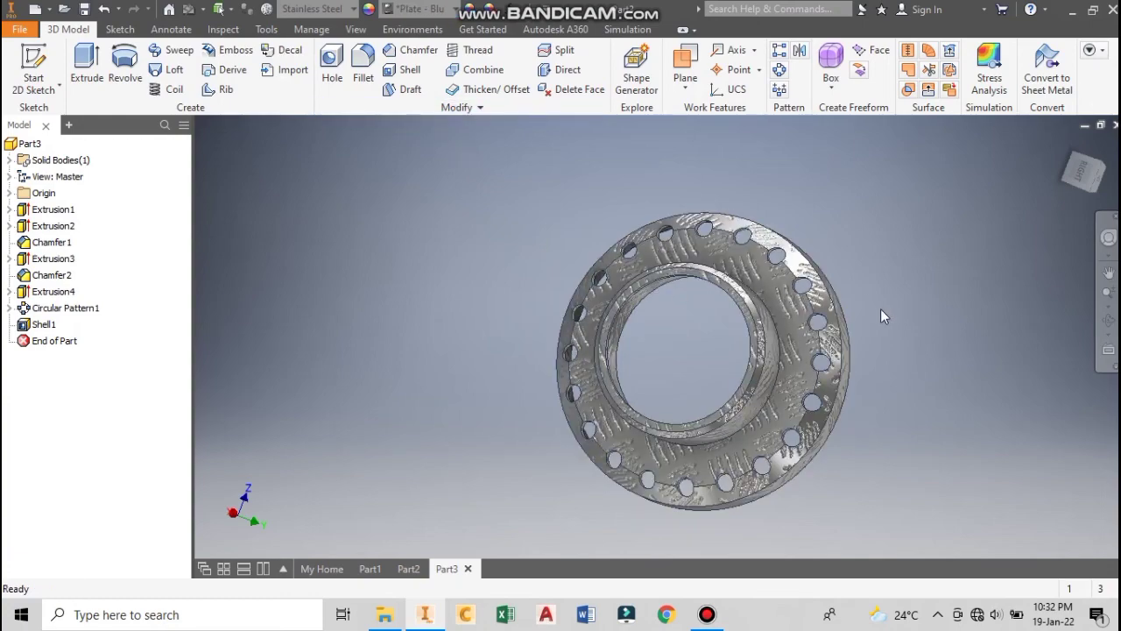
{"action": "middle_click_drag", "start_coordinate": [881, 309], "coordinate": [854, 302], "text": "shift"}
{"action": "middle_click_drag", "start_coordinate": [780, 348], "coordinate": [886, 276]}
{"action": "left_click", "coordinate": [1107, 293]}
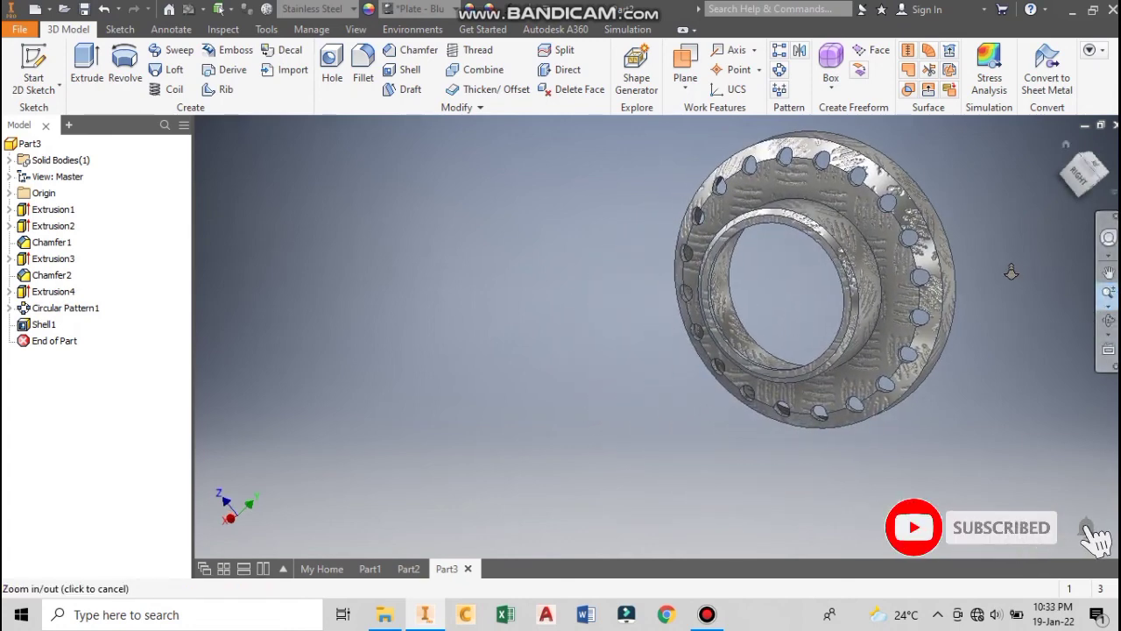
{"action": "left_click_drag", "start_coordinate": [1008, 271], "coordinate": [1007, 316]}
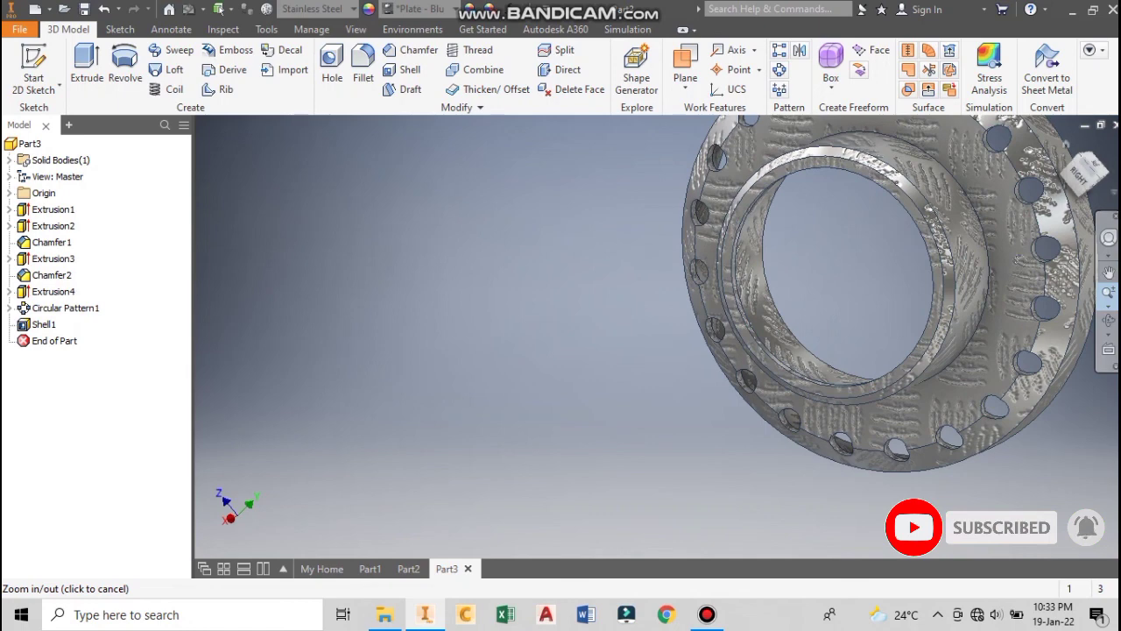
{"action": "middle_click_drag", "start_coordinate": [1017, 263], "coordinate": [934, 336]}
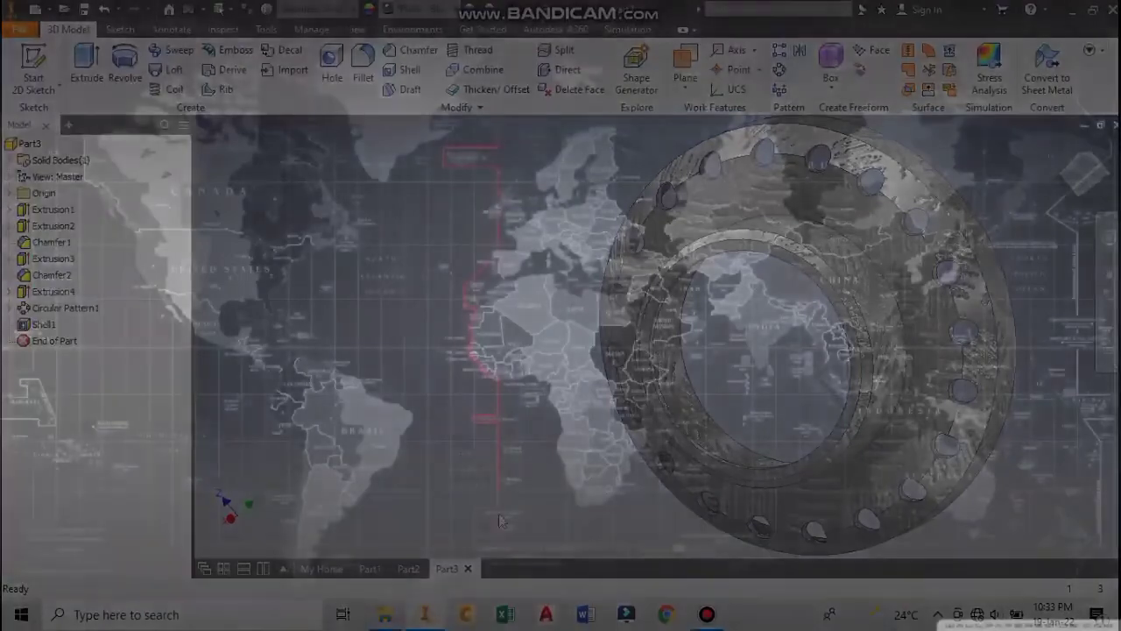